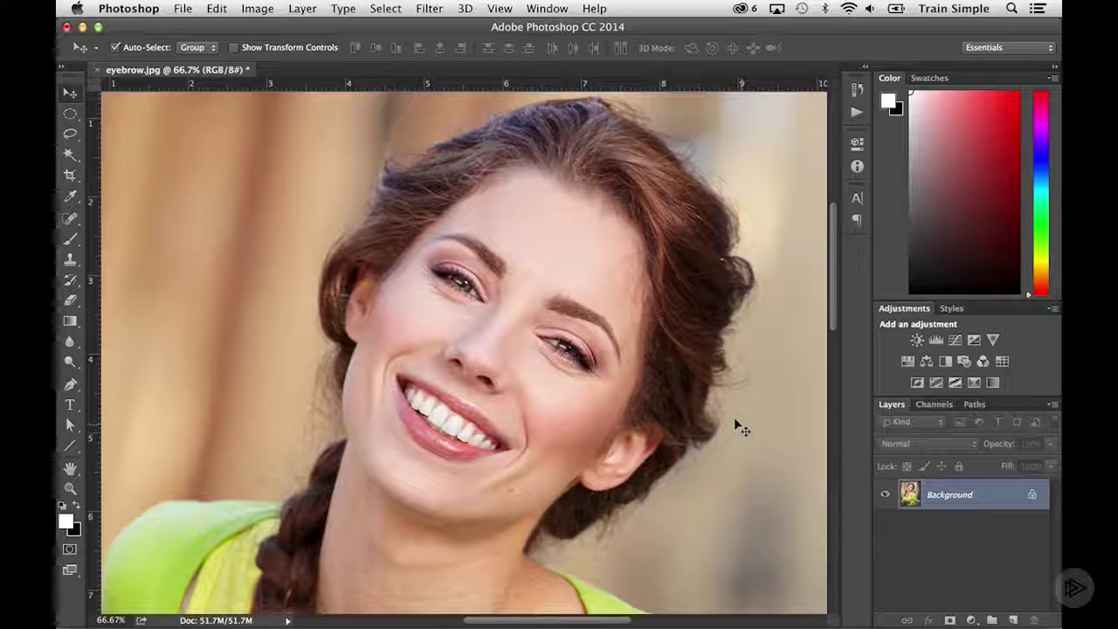
# Lasso a thin strip of skin just above the eyebrow on the image's right side and feather the selection by 5 pixels.
pyautogui.click(71, 135)
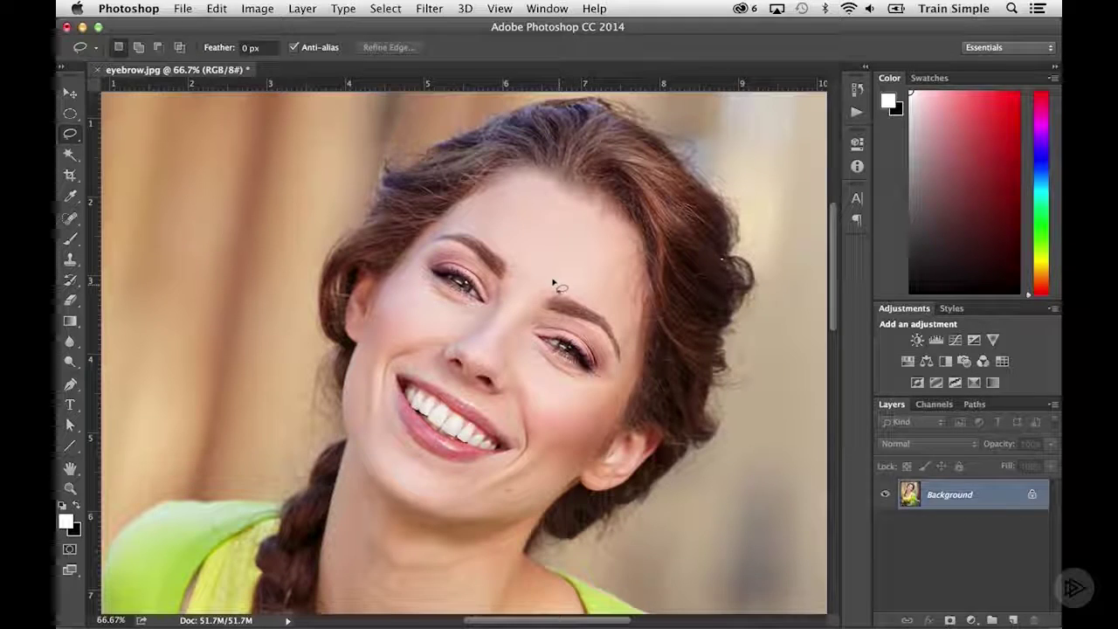
pyautogui.moveTo(559, 284)
pyautogui.mouseDown()
pyautogui.moveTo(615, 324)
pyautogui.moveTo(623, 354)
pyautogui.moveTo(614, 304)
pyautogui.moveTo(554, 283)
pyautogui.mouseUp()
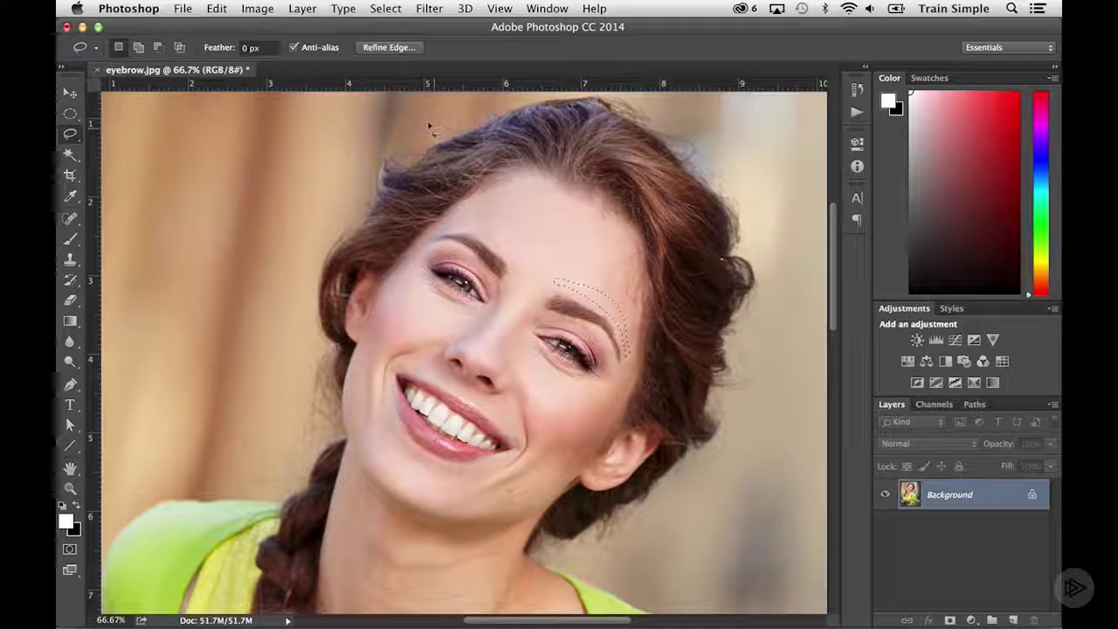
pyautogui.click(385, 8)
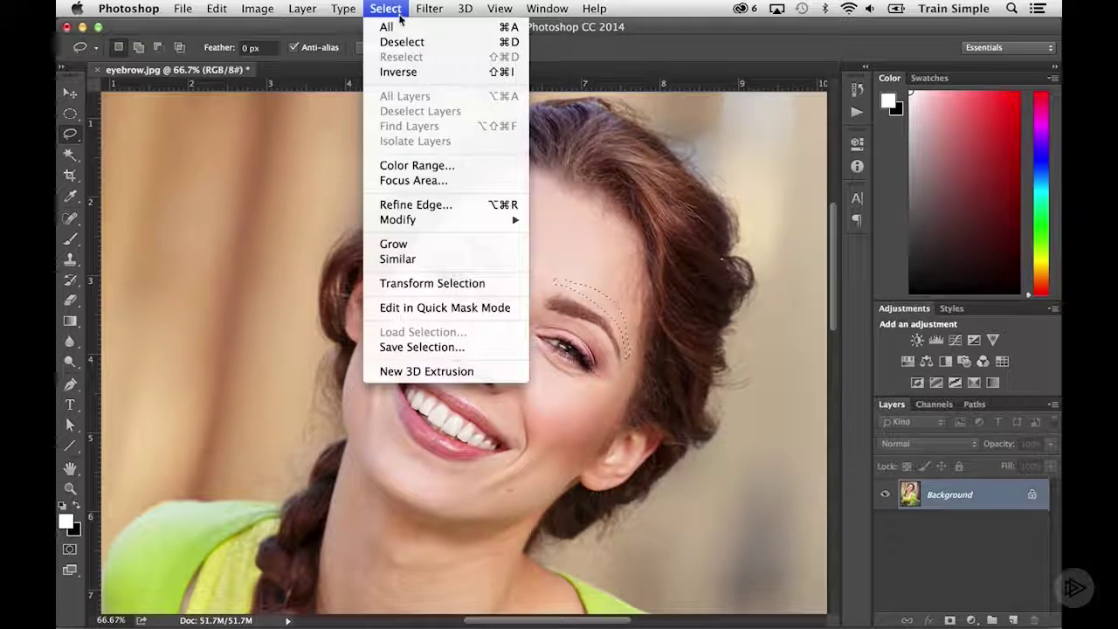
pyautogui.moveTo(471, 219)
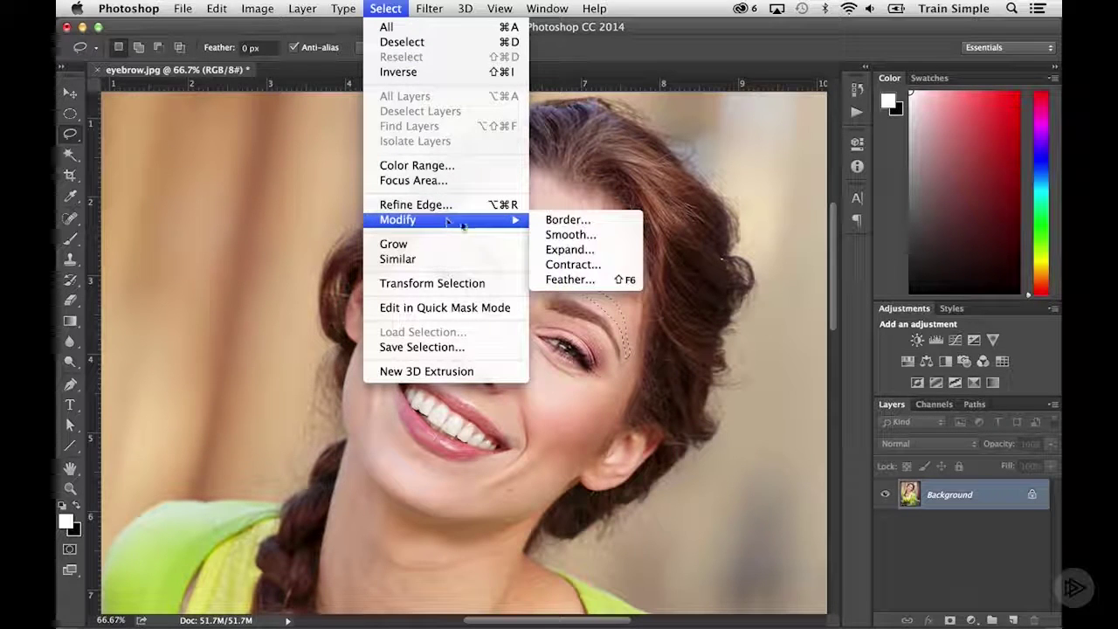
pyautogui.click(563, 279)
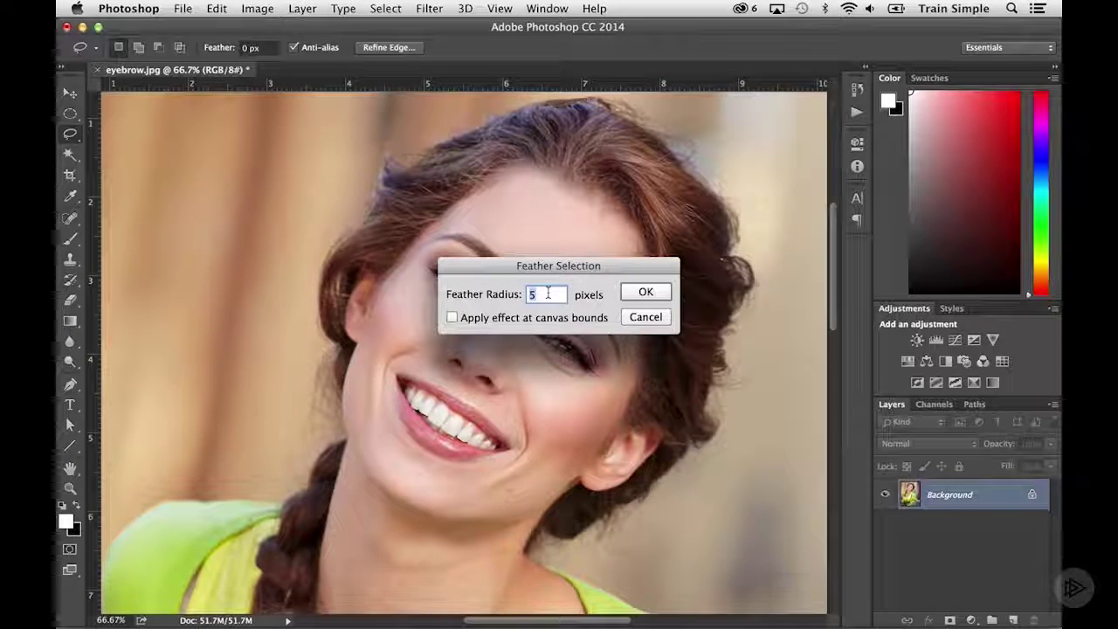
pyautogui.click(642, 293)
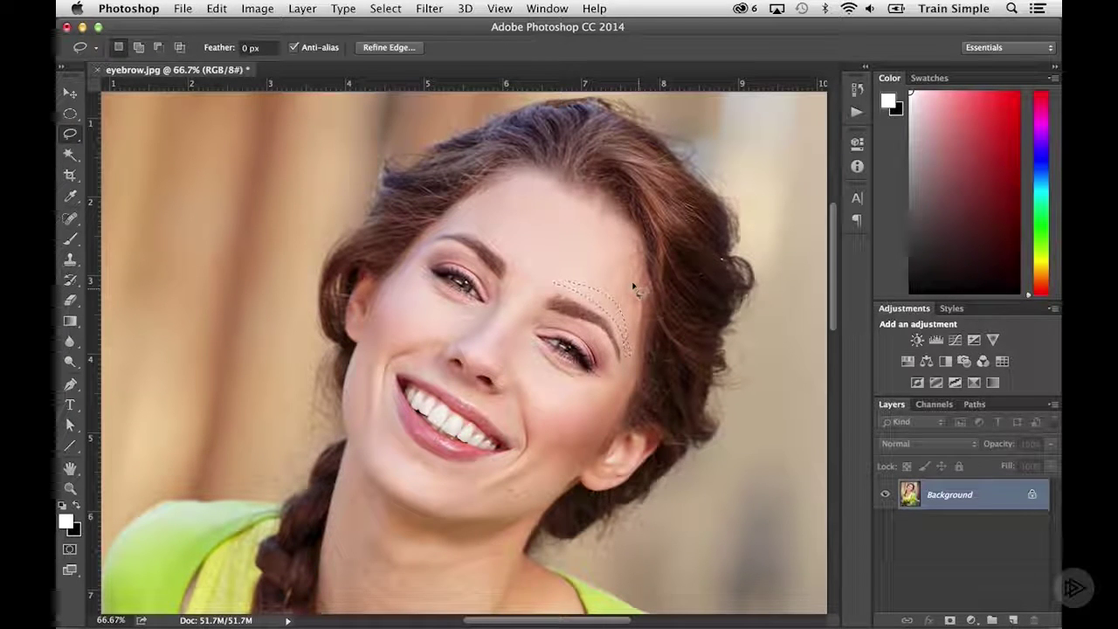
# Copy the feathered skin strip onto a new layer and check it in isolation with the Background briefly hidden.
pyautogui.press('super+j')
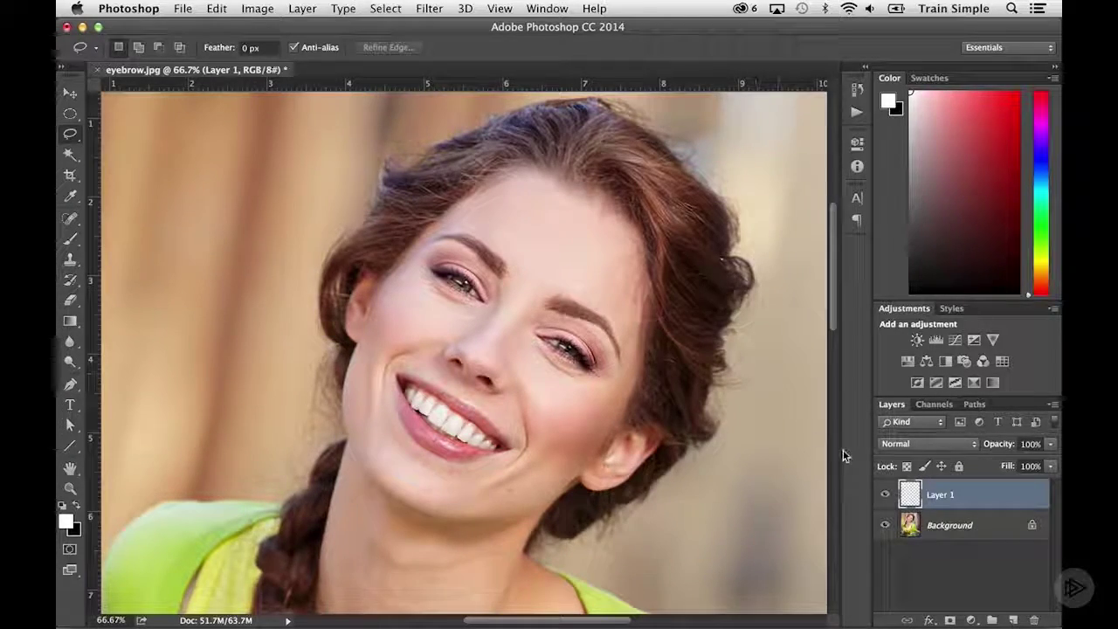
pyautogui.click(884, 524)
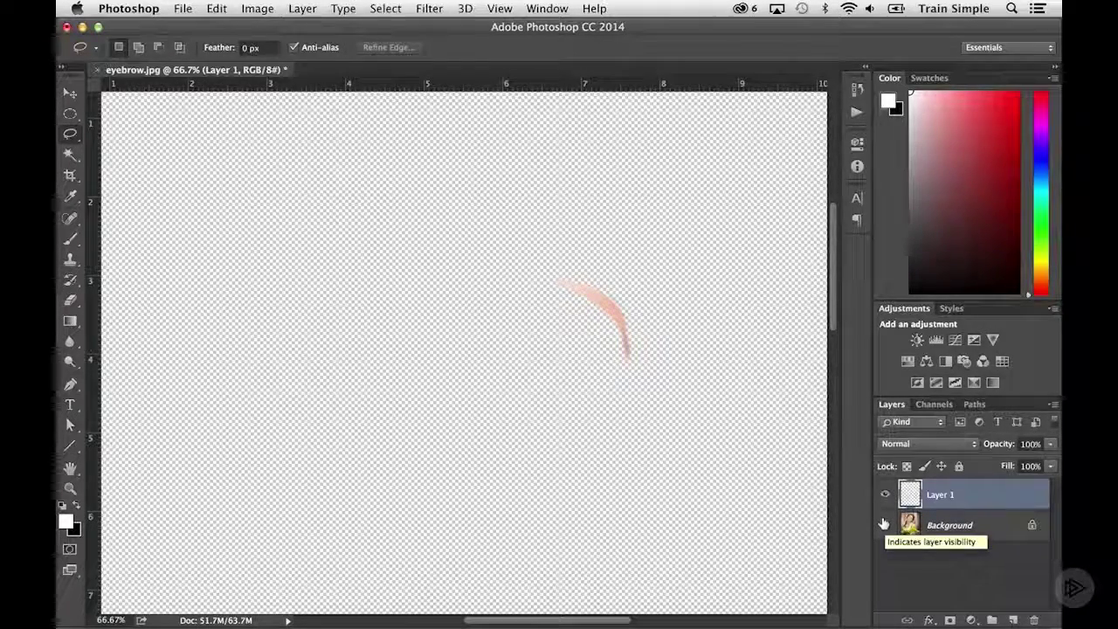
pyautogui.click(884, 524)
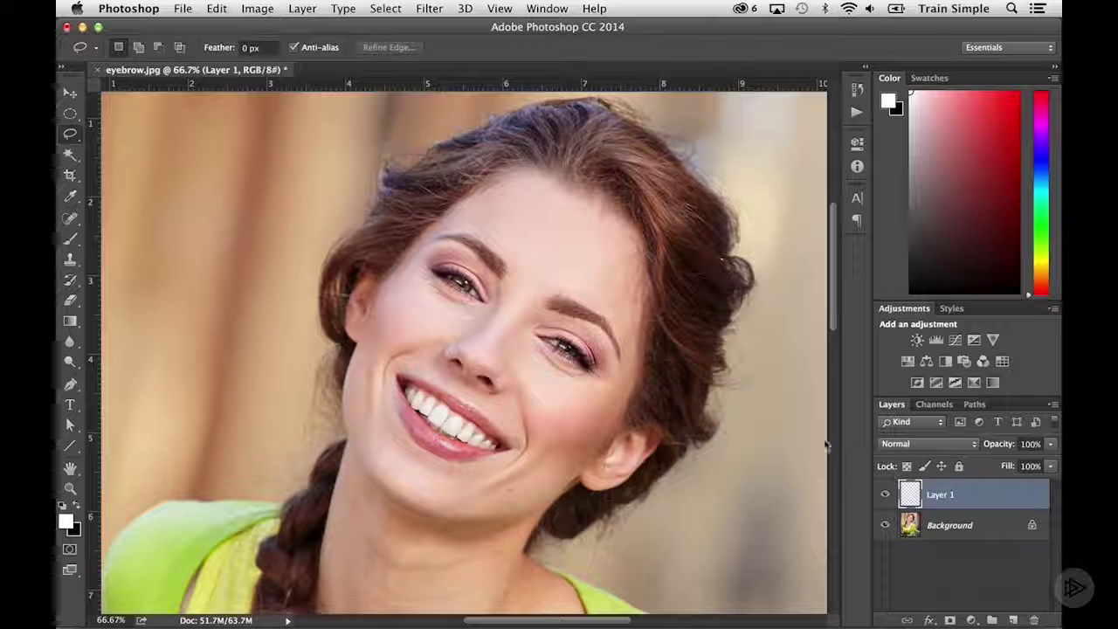
# Move the skin patch slightly down over the eyebrow's upper edge and compare the result with the patch layer off and on.
pyautogui.press('v')
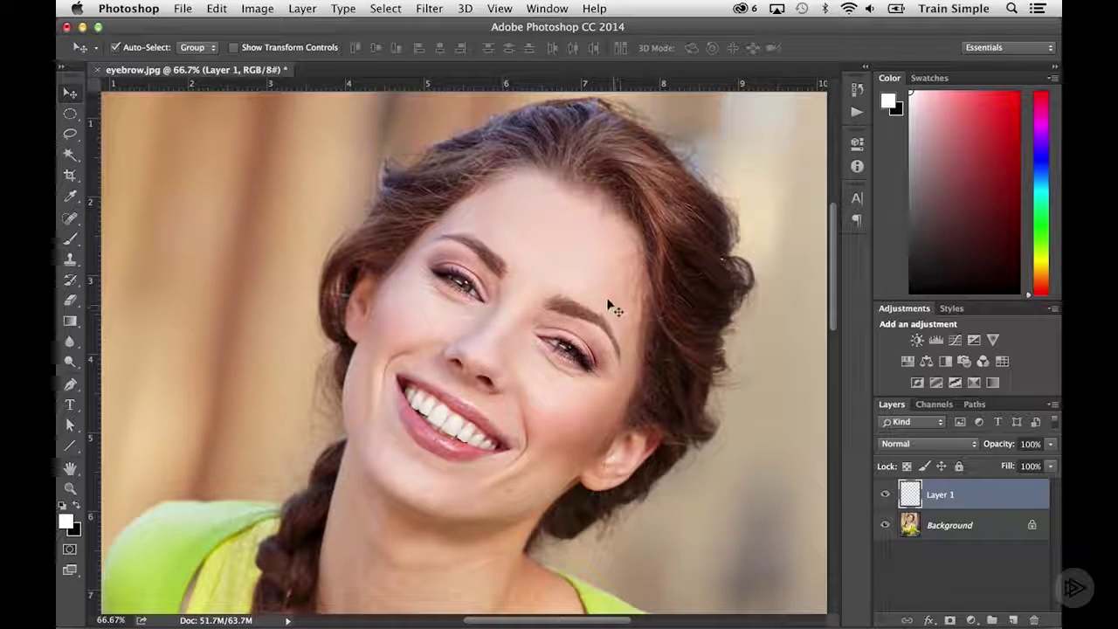
pyautogui.moveTo(609, 303); pyautogui.dragTo(606, 314)
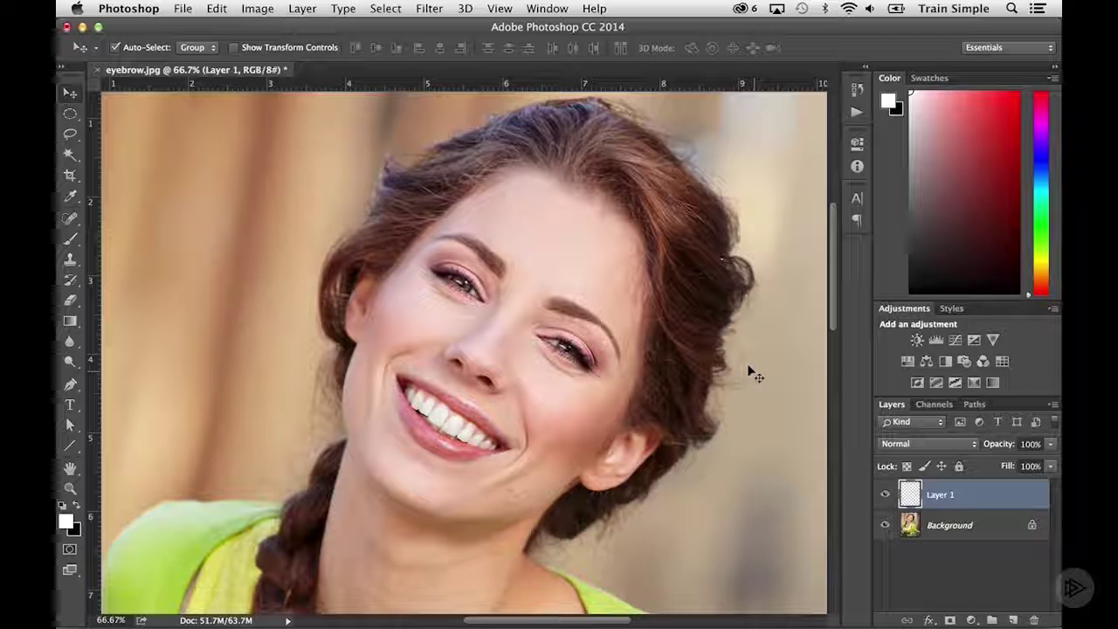
pyautogui.click(884, 495)
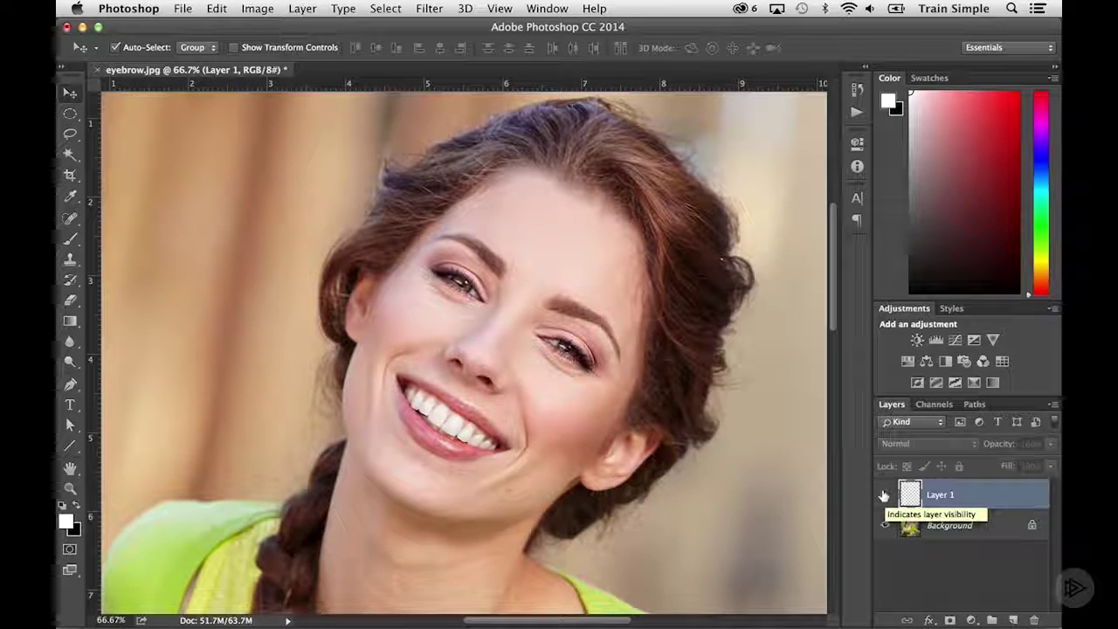
pyautogui.click(884, 495)
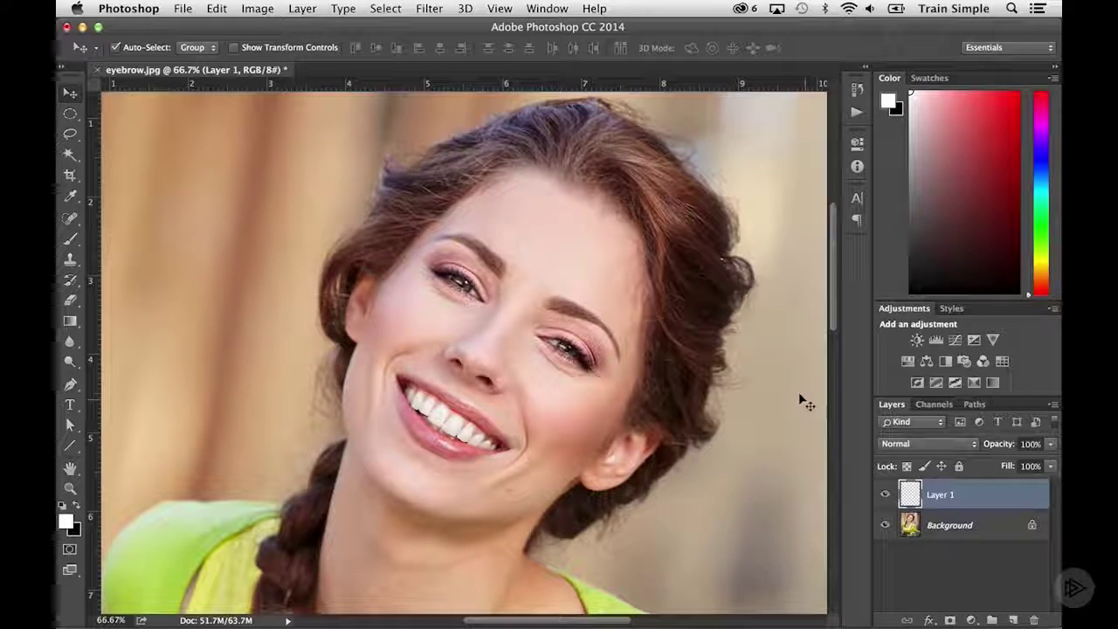
# Rename the skin patch layer as eyebrow1.
pyautogui.doubleClick(942, 495)
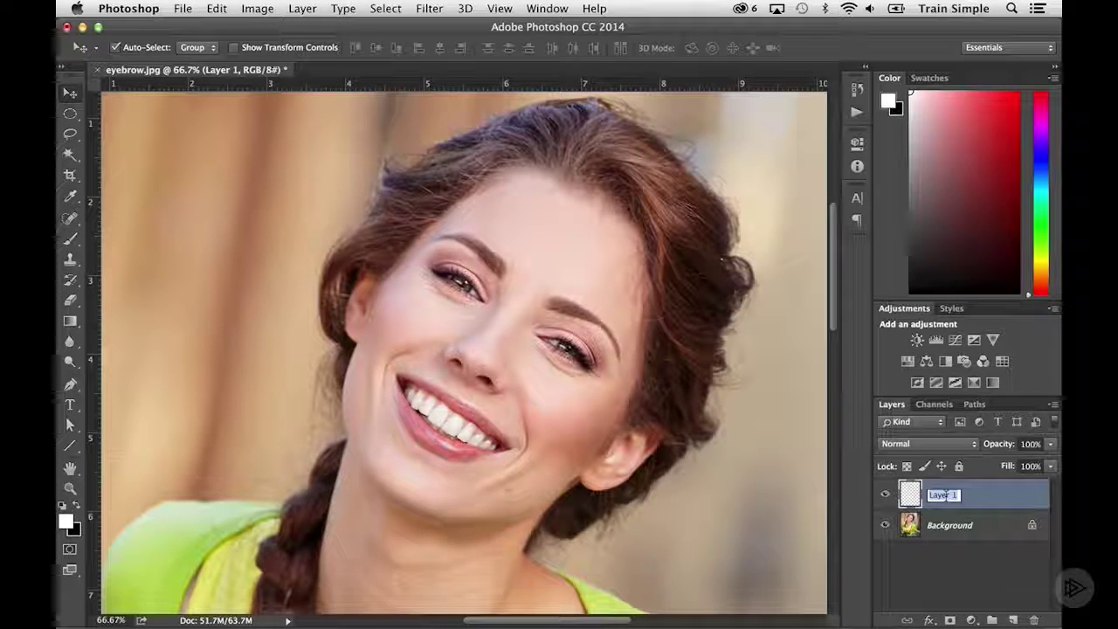
pyautogui.write('eyebrow')
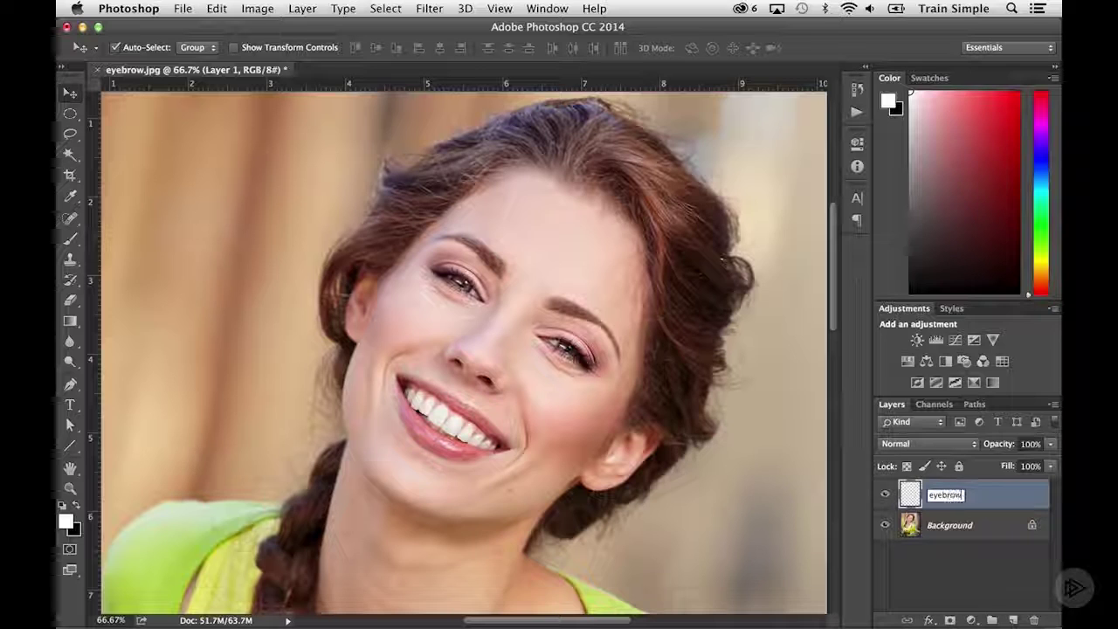
pyautogui.write('1')
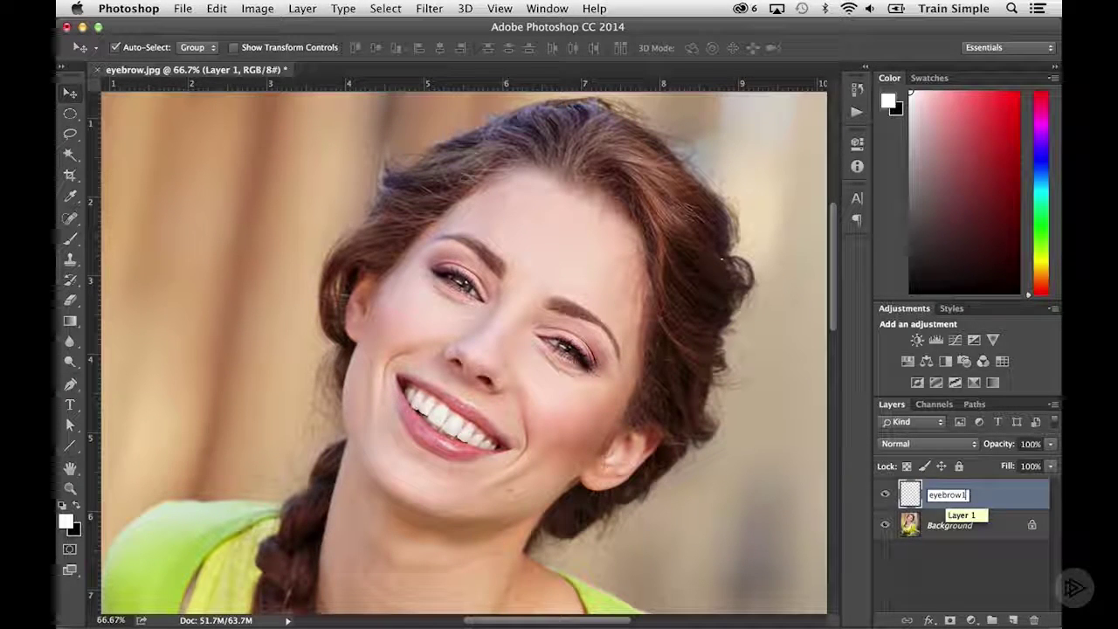
pyautogui.press('Return')
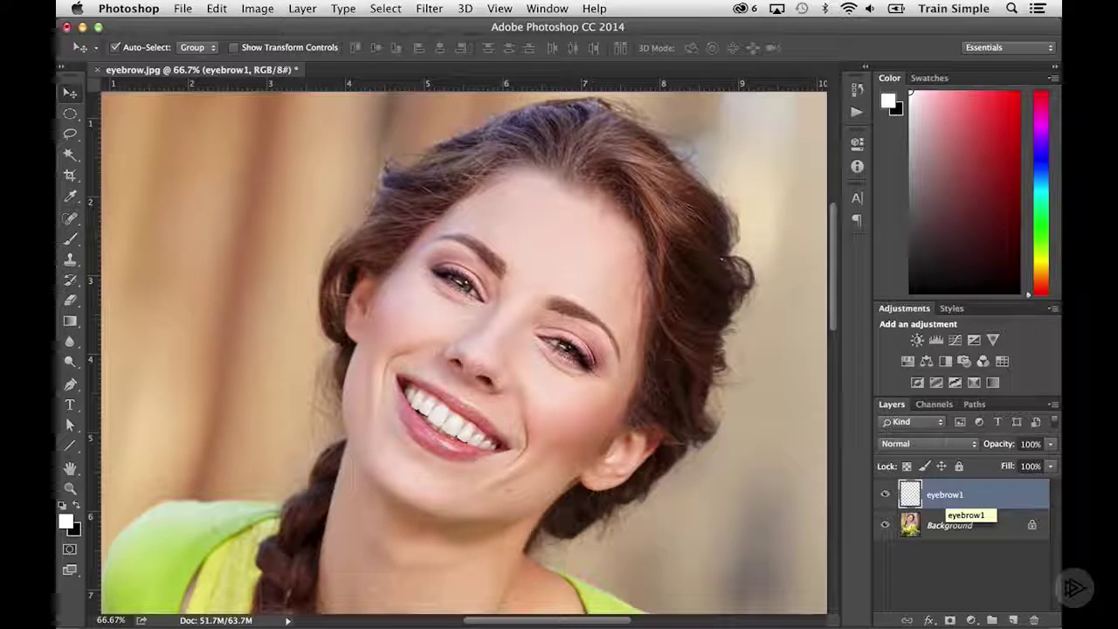
# On the Background layer, lasso the skin along the top of the eyebrow on the image's left side and feather the selection.
pyautogui.click(936, 521)
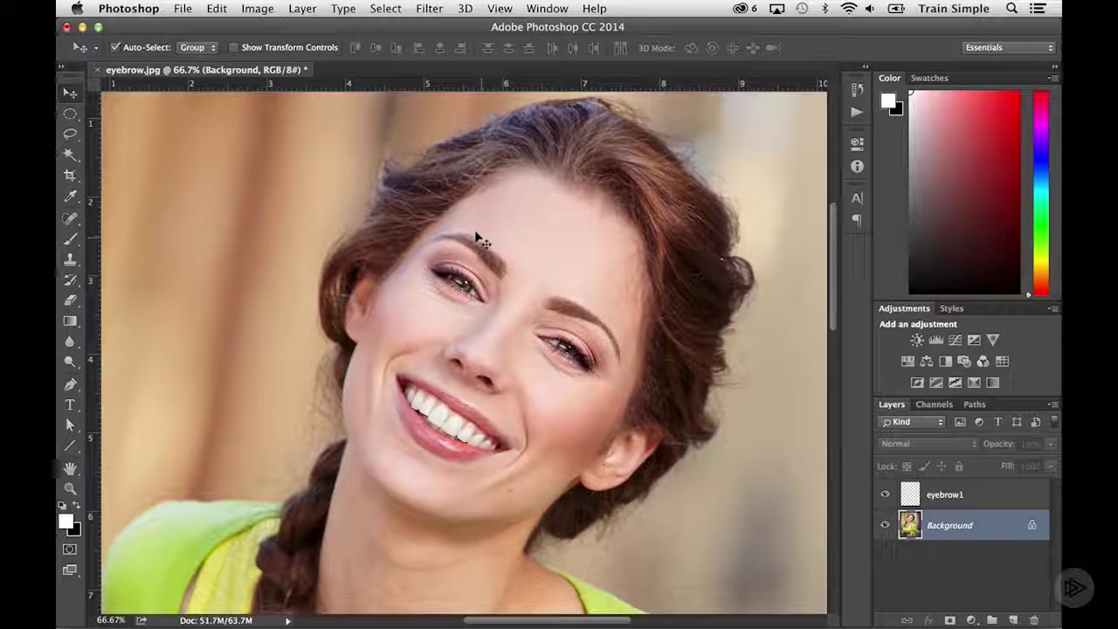
pyautogui.click(69, 134)
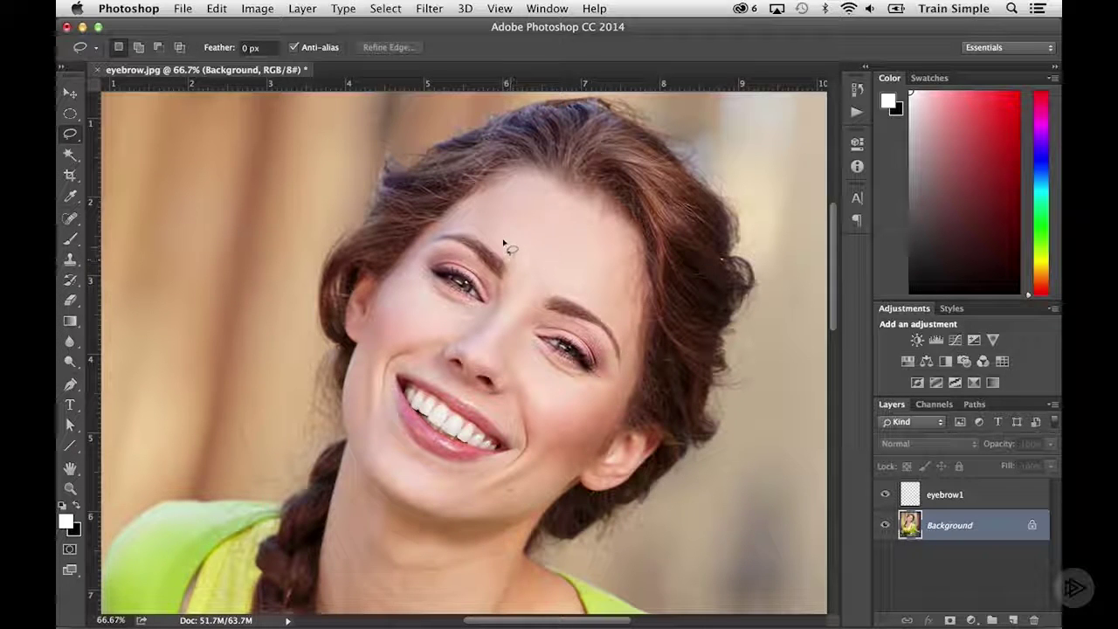
pyautogui.moveTo(513, 260)
pyautogui.mouseDown()
pyautogui.moveTo(445, 219)
pyautogui.moveTo(436, 230)
pyautogui.moveTo(470, 229)
pyautogui.moveTo(511, 261)
pyautogui.mouseUp()
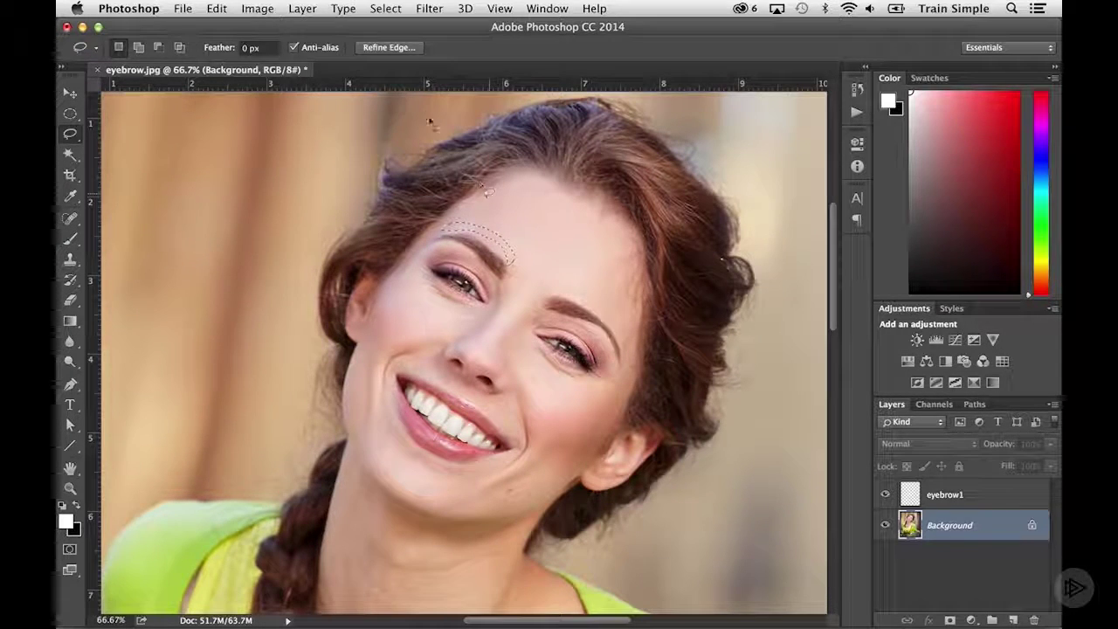
pyautogui.click(385, 9)
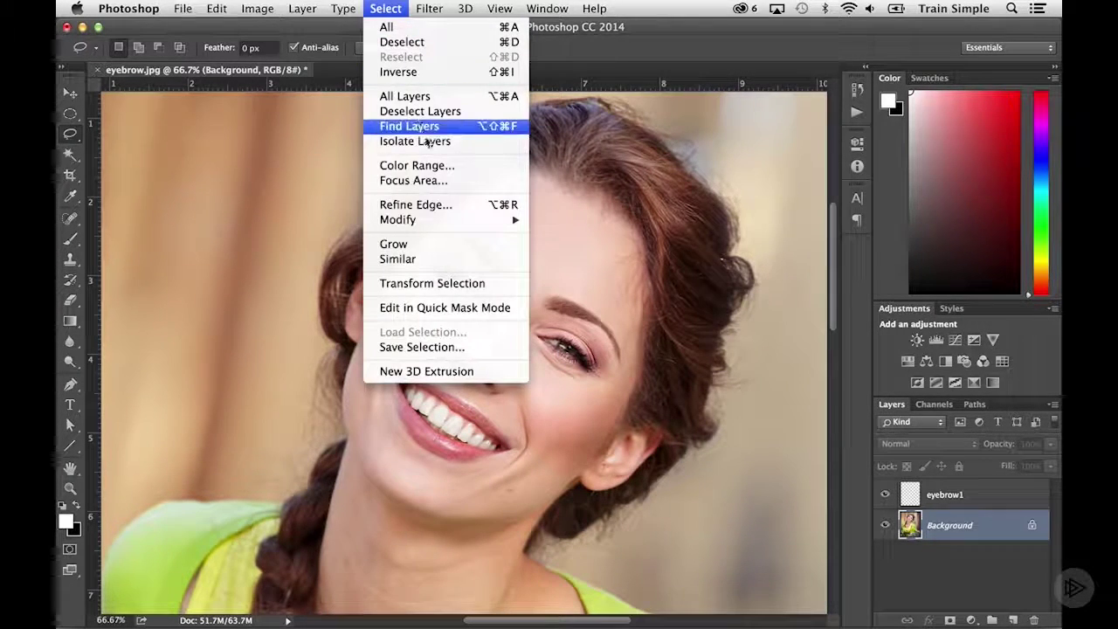
pyautogui.moveTo(484, 219)
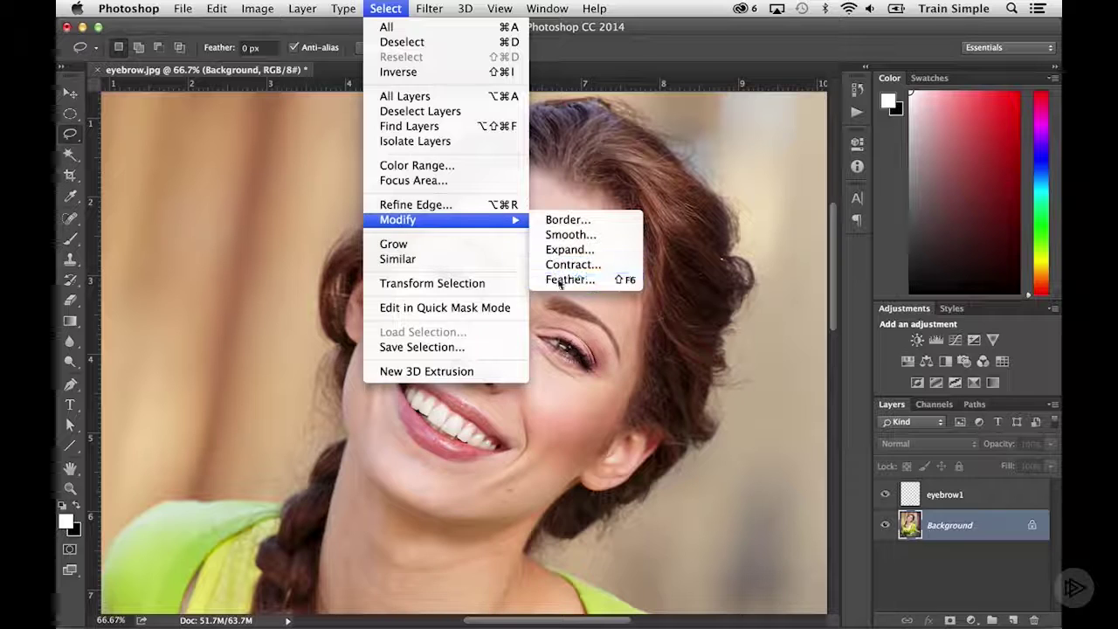
pyautogui.click(558, 280)
pyautogui.click(635, 292)
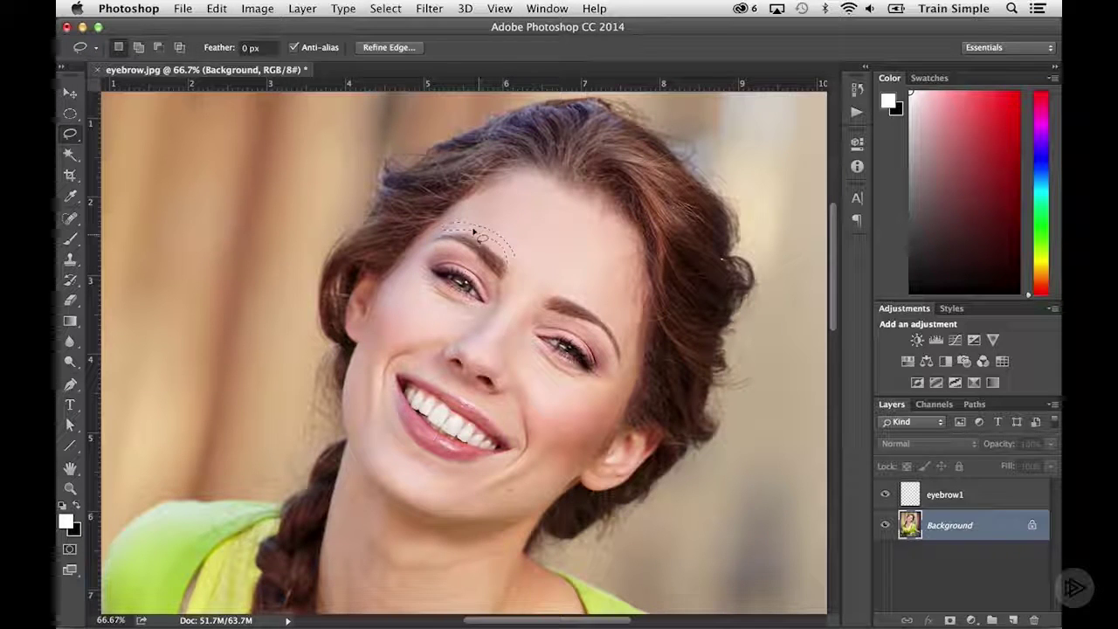
# Try covering the left-side eyebrow's upper edge with the skin strip copied to its own layer, and delete that layer.
pyautogui.press('shift')
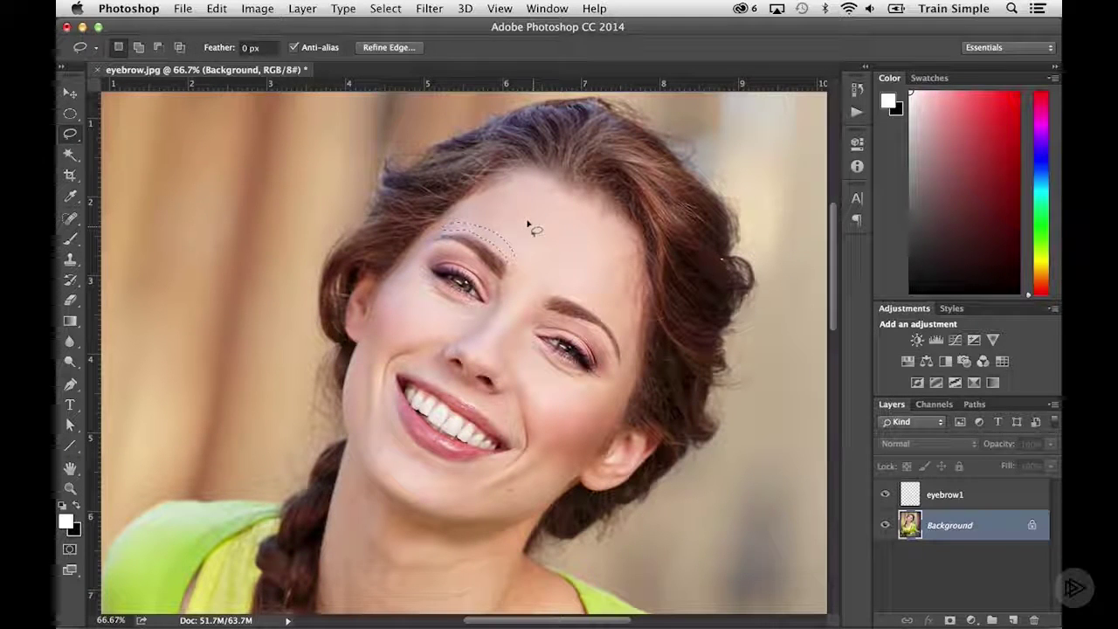
pyautogui.press('super+j')
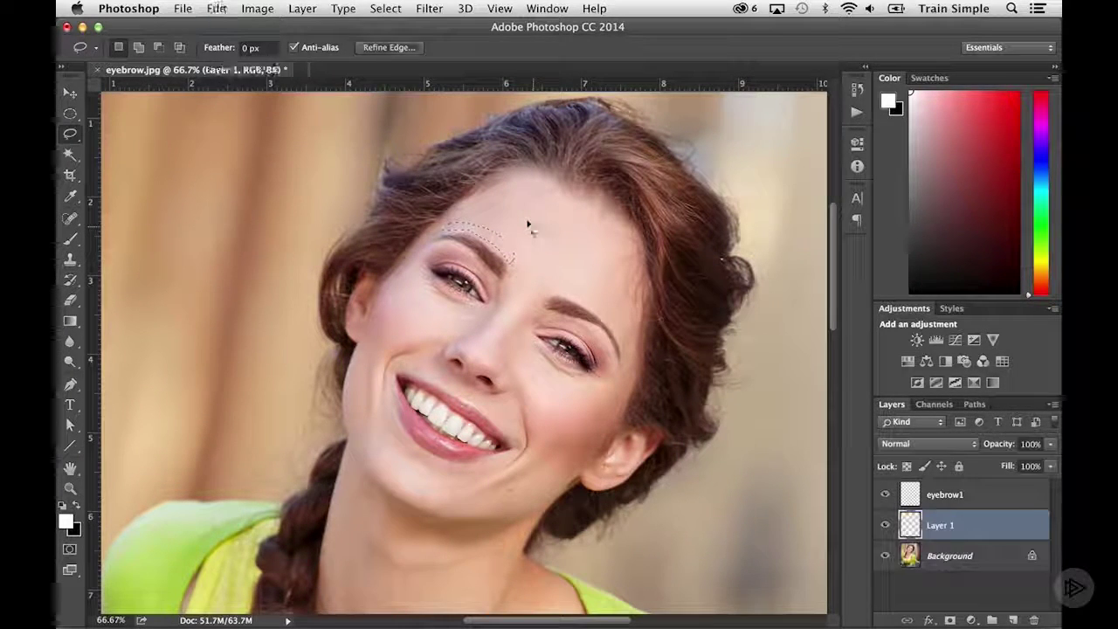
pyautogui.press('super+d')
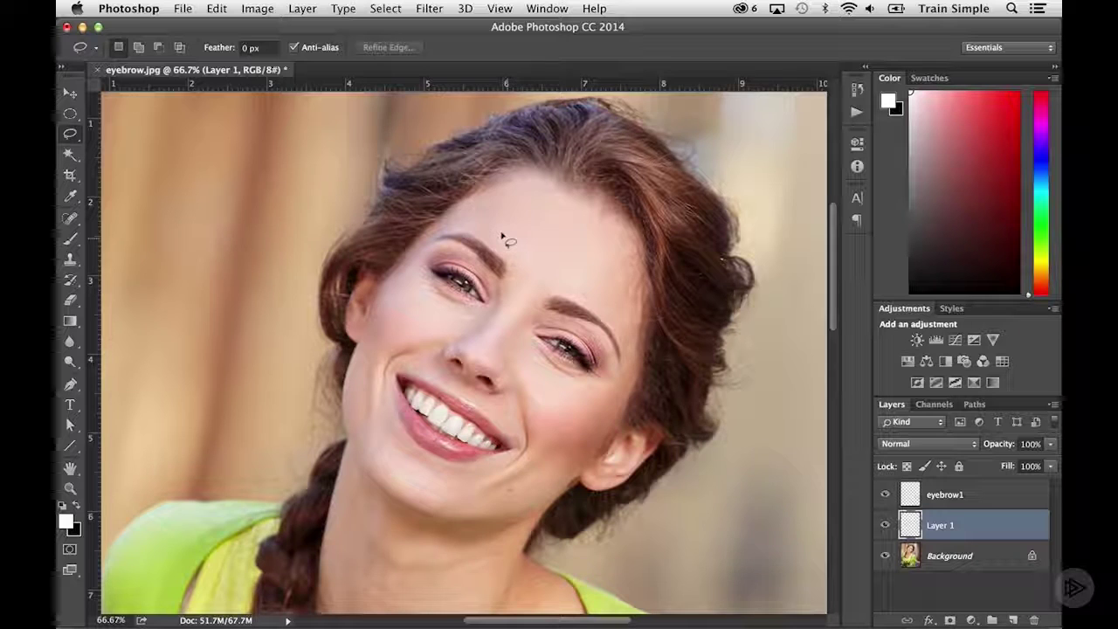
pyautogui.press('v')
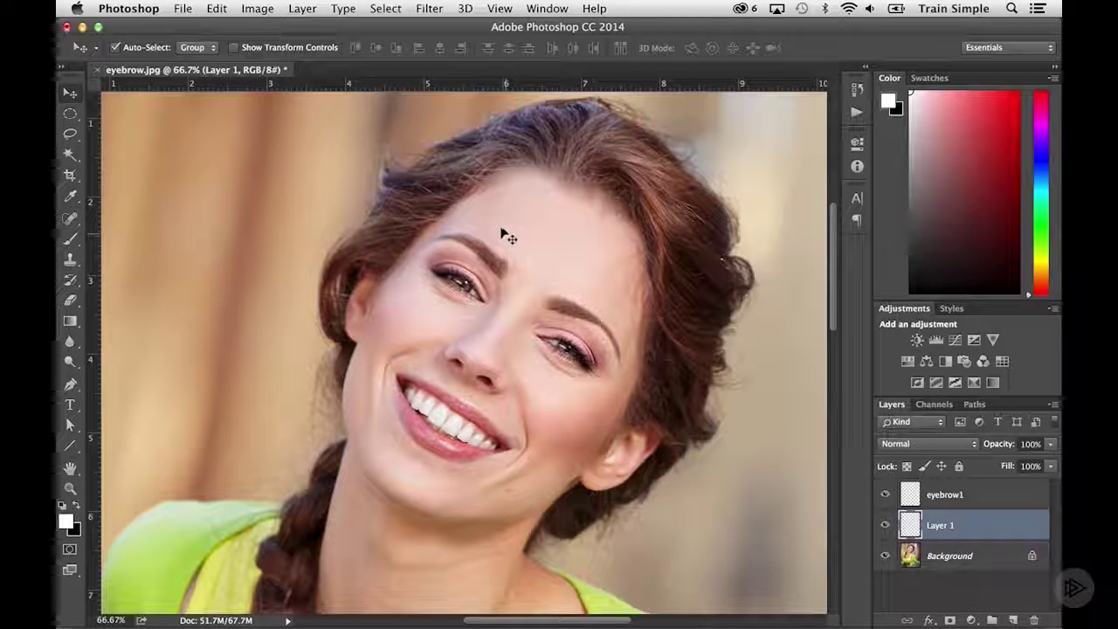
pyautogui.moveTo(498, 239); pyautogui.dragTo(491, 239)
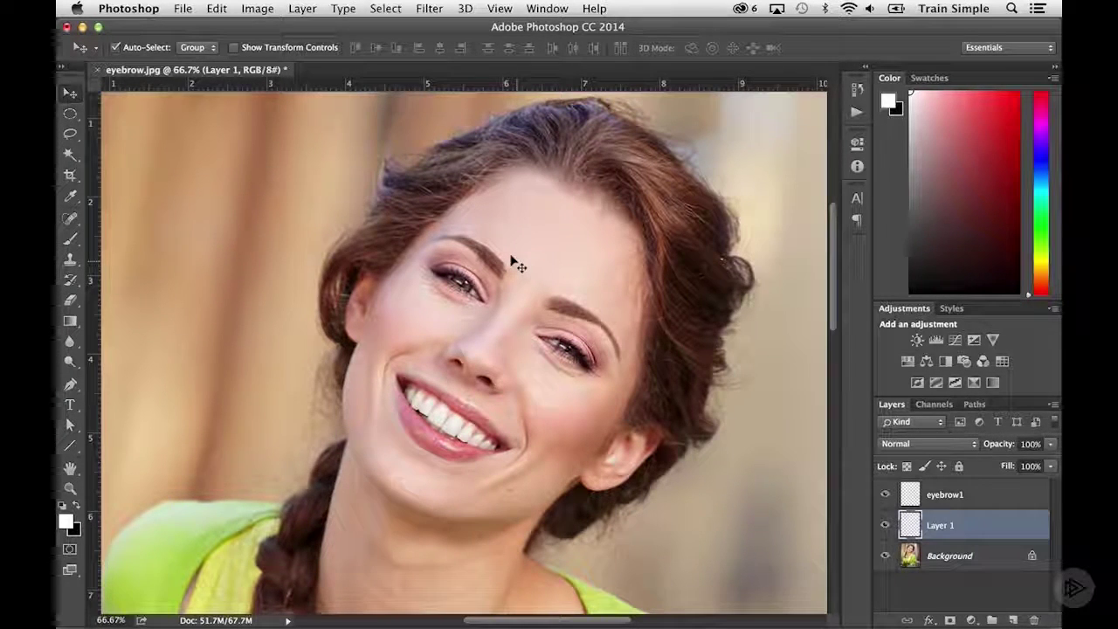
pyautogui.moveTo(935, 521); pyautogui.dragTo(1034, 620)
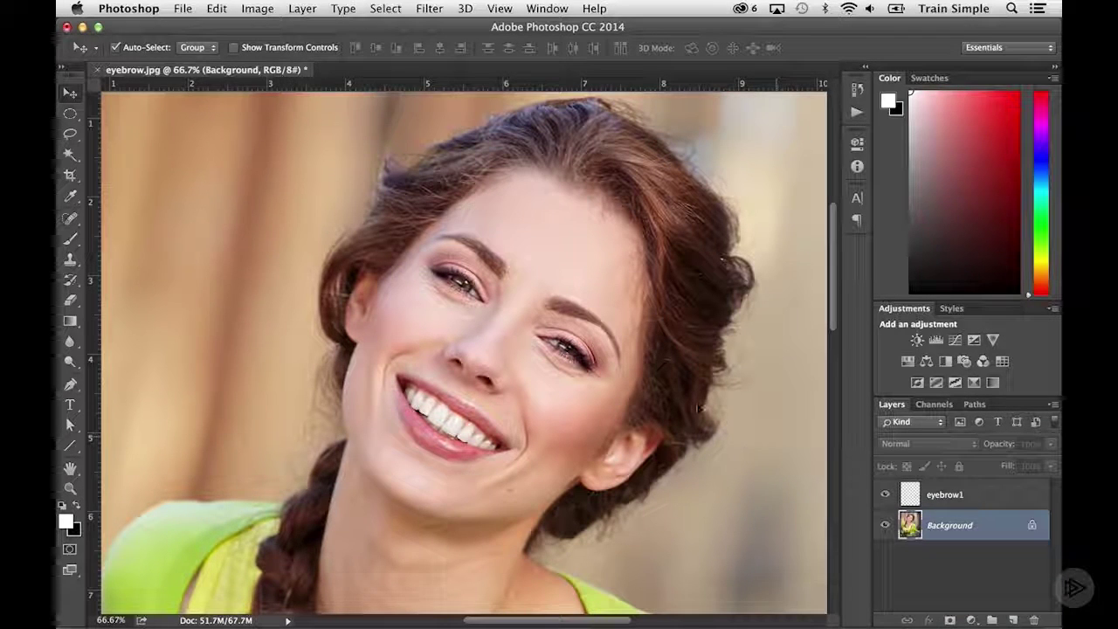
# Redraw the lasso selection on the Background around the skin above the left-side eyebrow and feather it again.
pyautogui.click(69, 133)
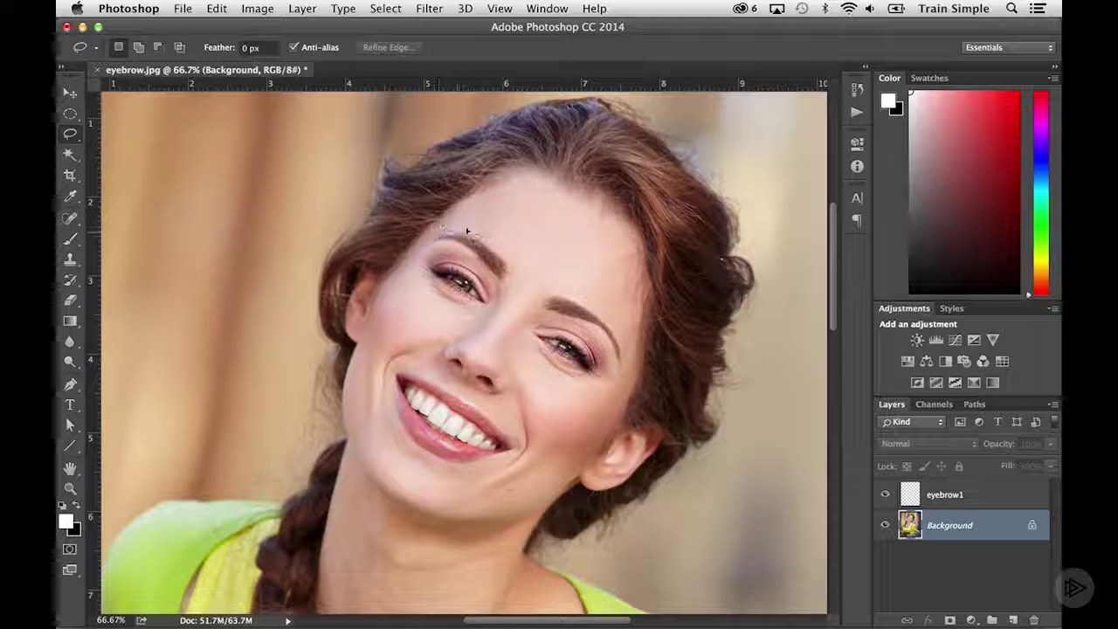
pyautogui.moveTo(501, 253); pyautogui.dragTo(514, 260)
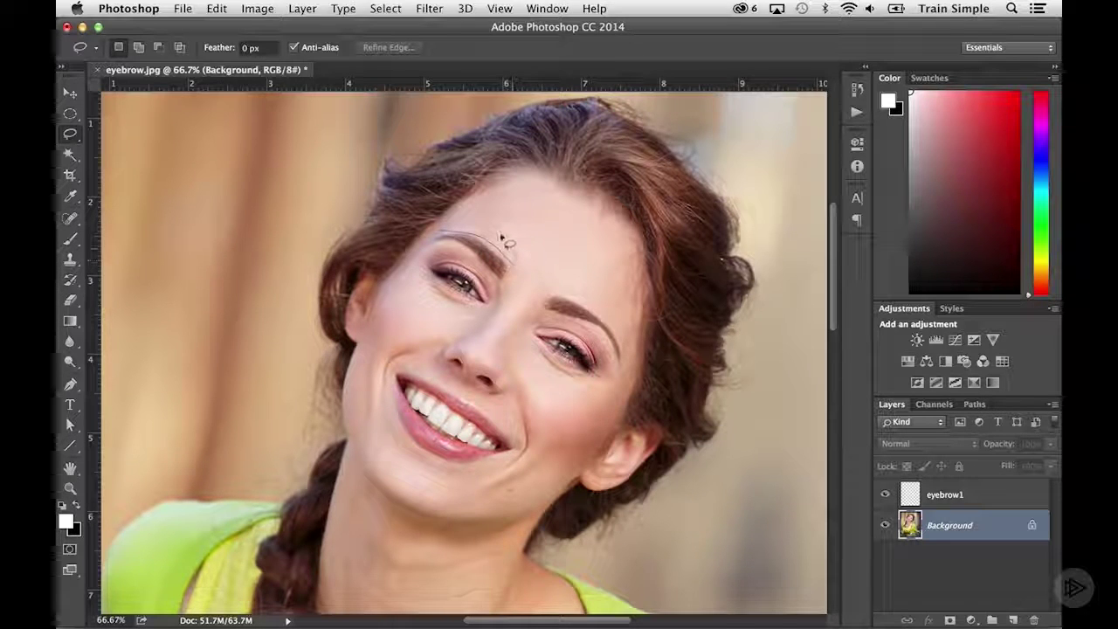
pyautogui.moveTo(472, 227); pyautogui.dragTo(437, 231)
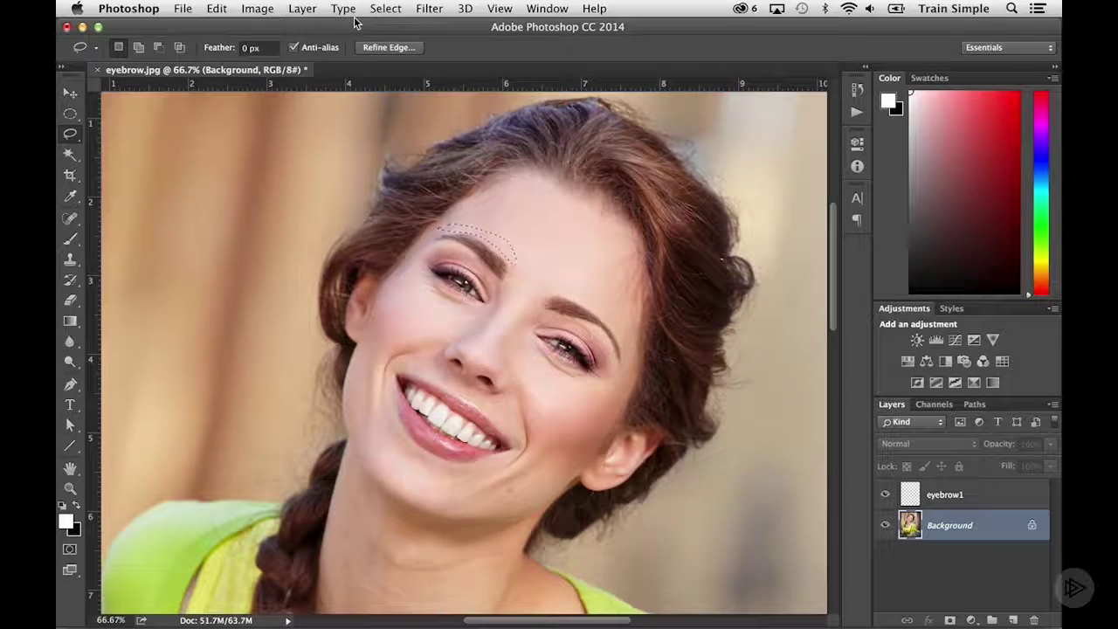
pyautogui.click(386, 9)
pyautogui.moveTo(433, 218)
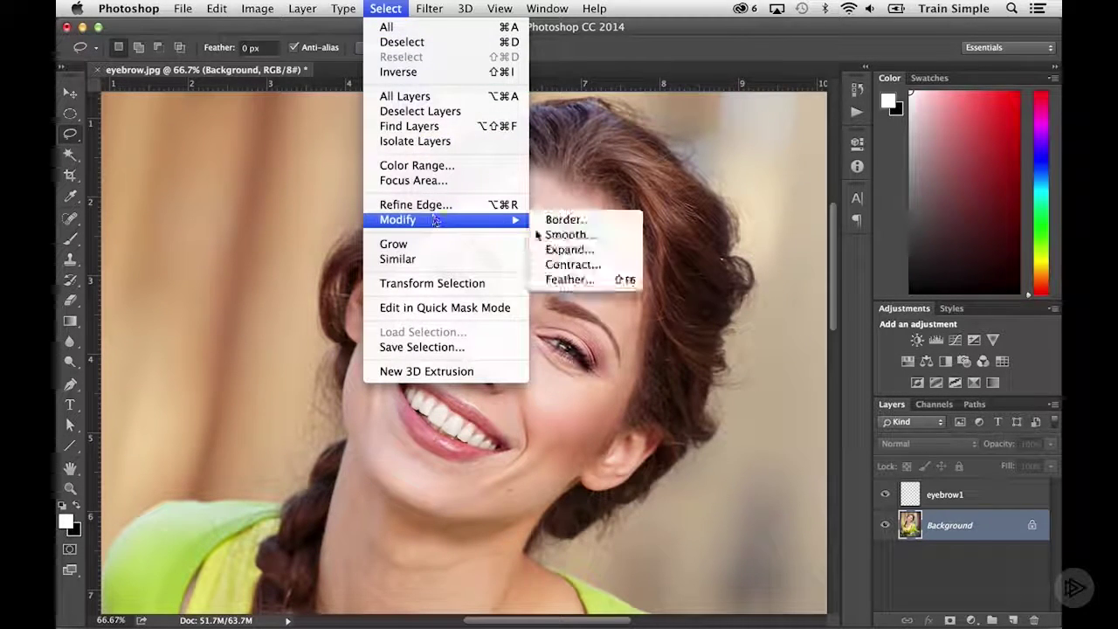
pyautogui.click(566, 280)
pyautogui.click(643, 292)
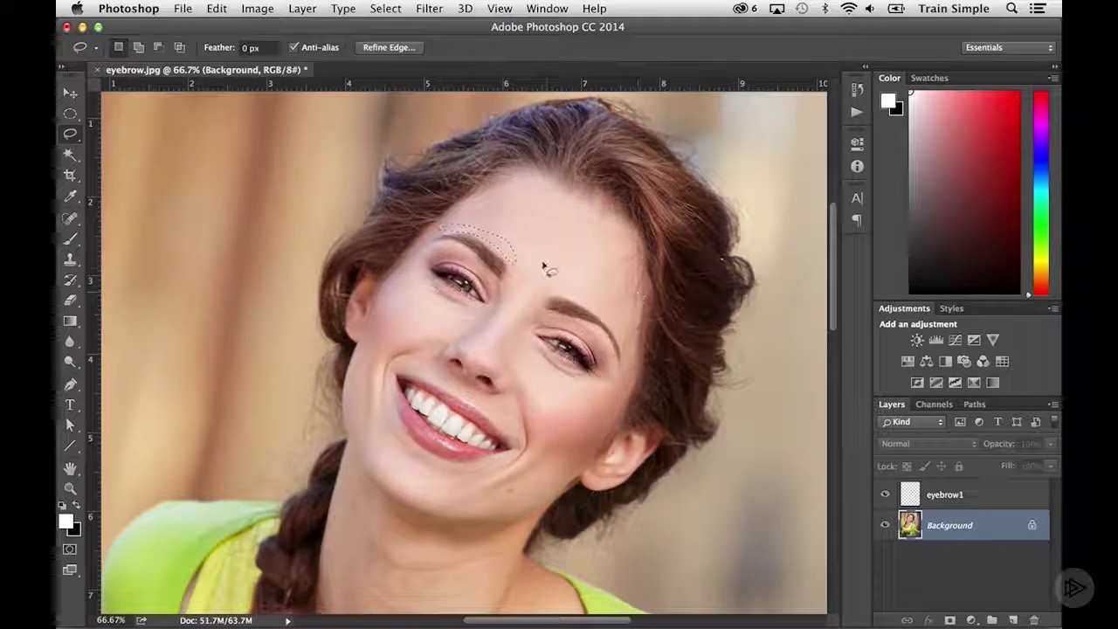
# Copy the newly feathered skin above the left-side eyebrow onto its own layer.
pyautogui.press('super+c')
pyautogui.press('super+v')
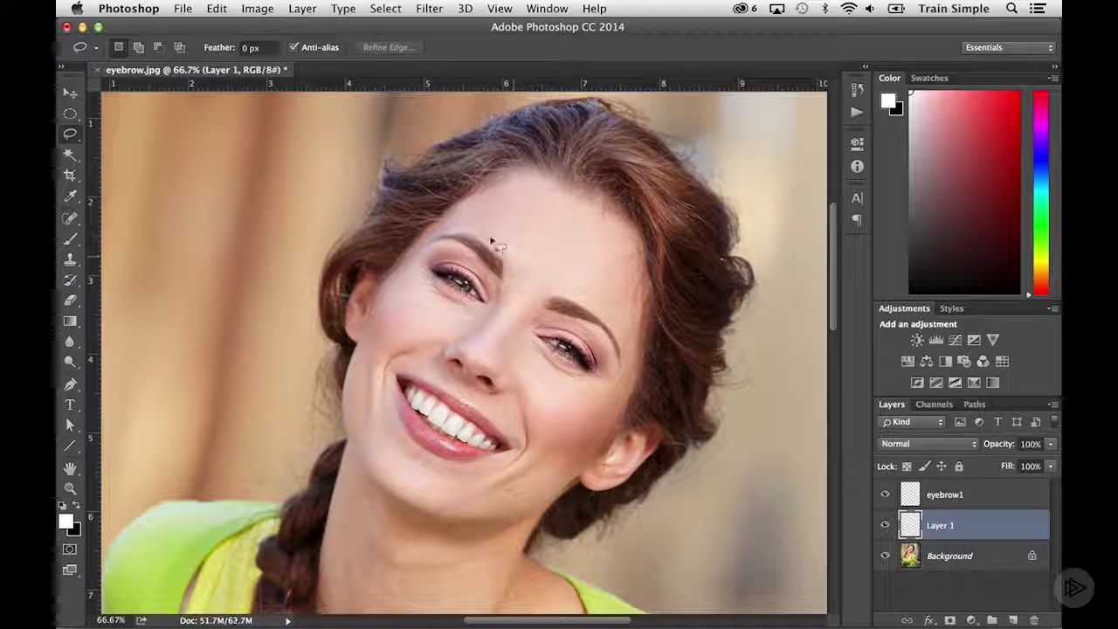
# Move the copied skin patch slightly down over the left-side eyebrow's upper edge and toggle its layer's visibility to compare.
pyautogui.press('v')
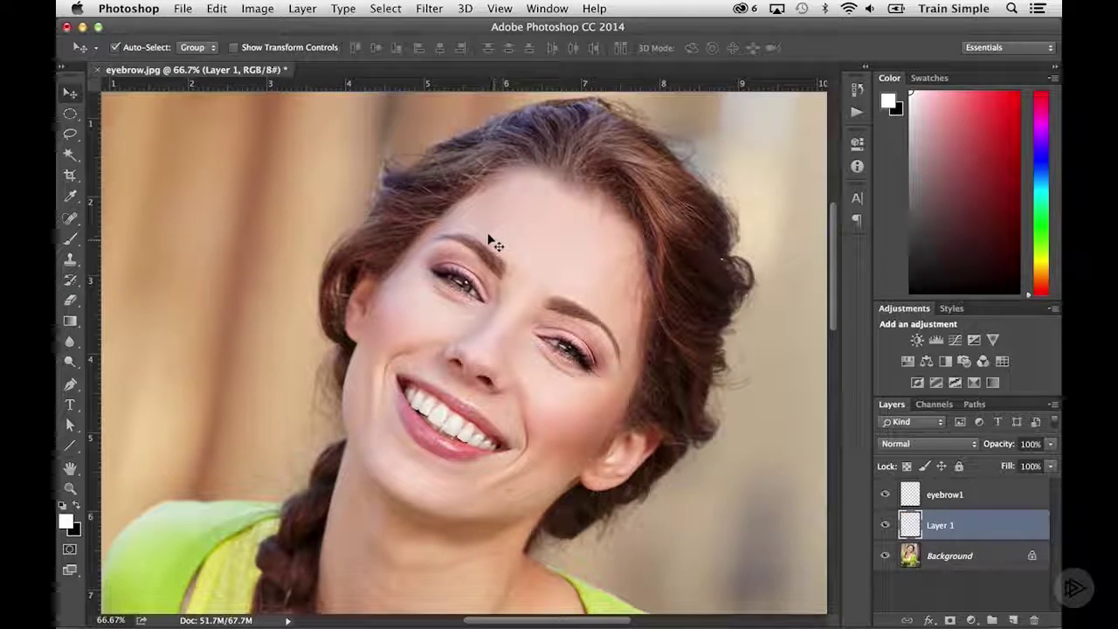
pyautogui.moveTo(487, 238); pyautogui.dragTo(486, 242)
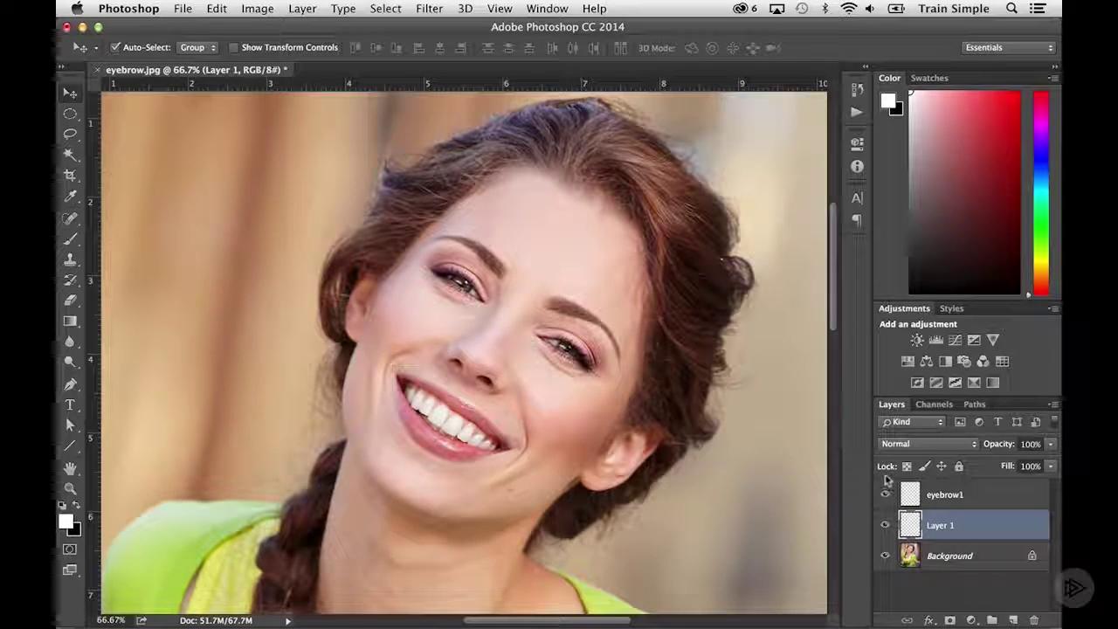
pyautogui.click(885, 525)
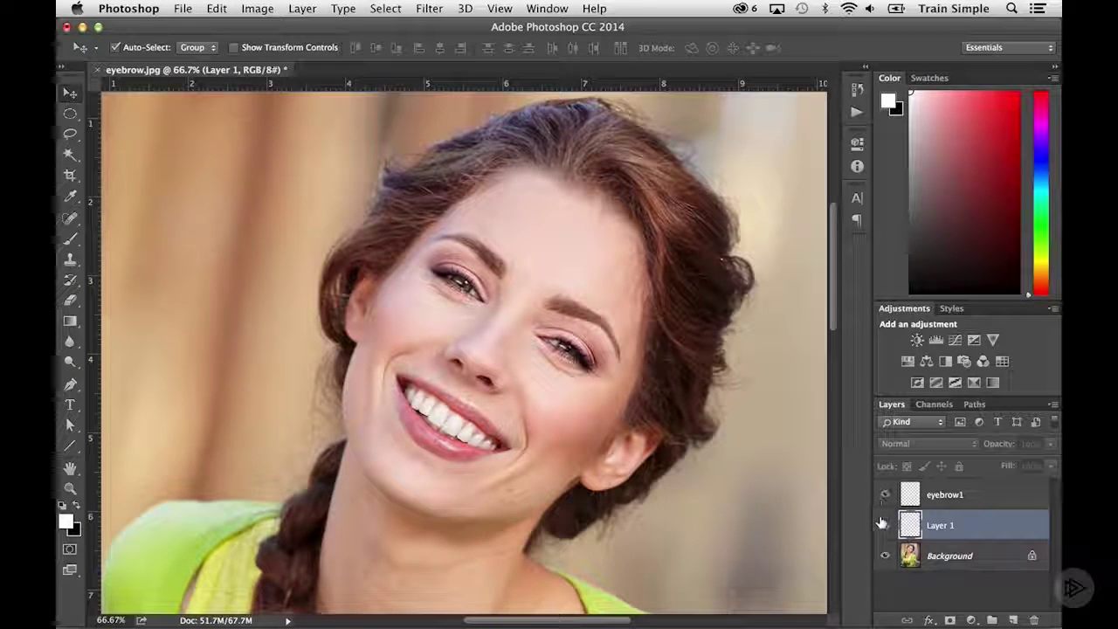
pyautogui.click(883, 524)
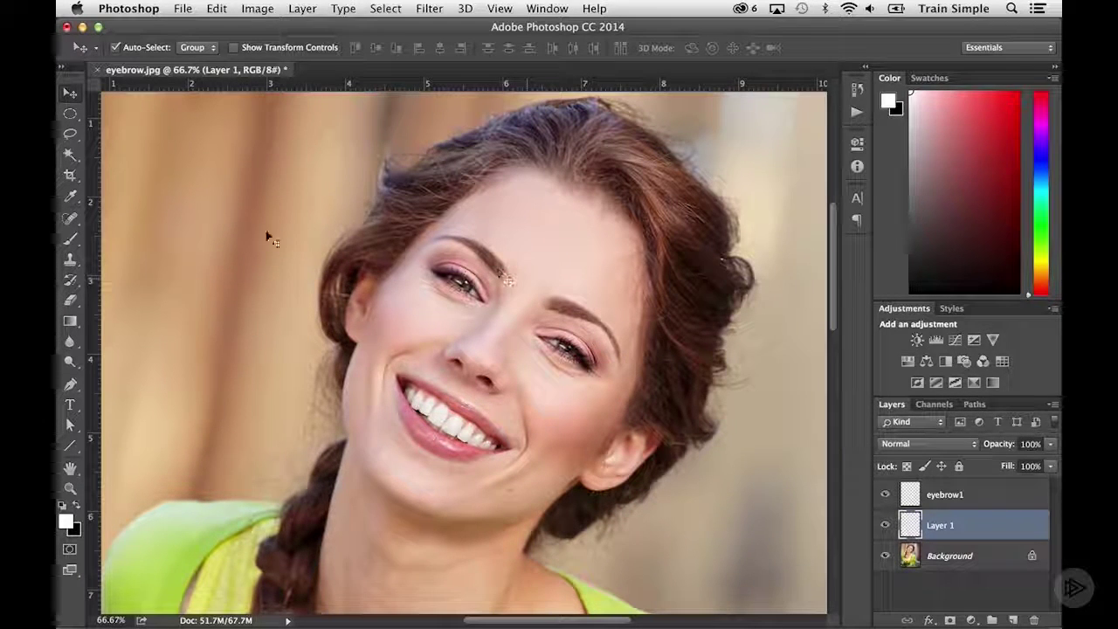
# Choose the Spot Healing Brush and rename Layer 1 as eyebrow-left.
pyautogui.click(70, 218)
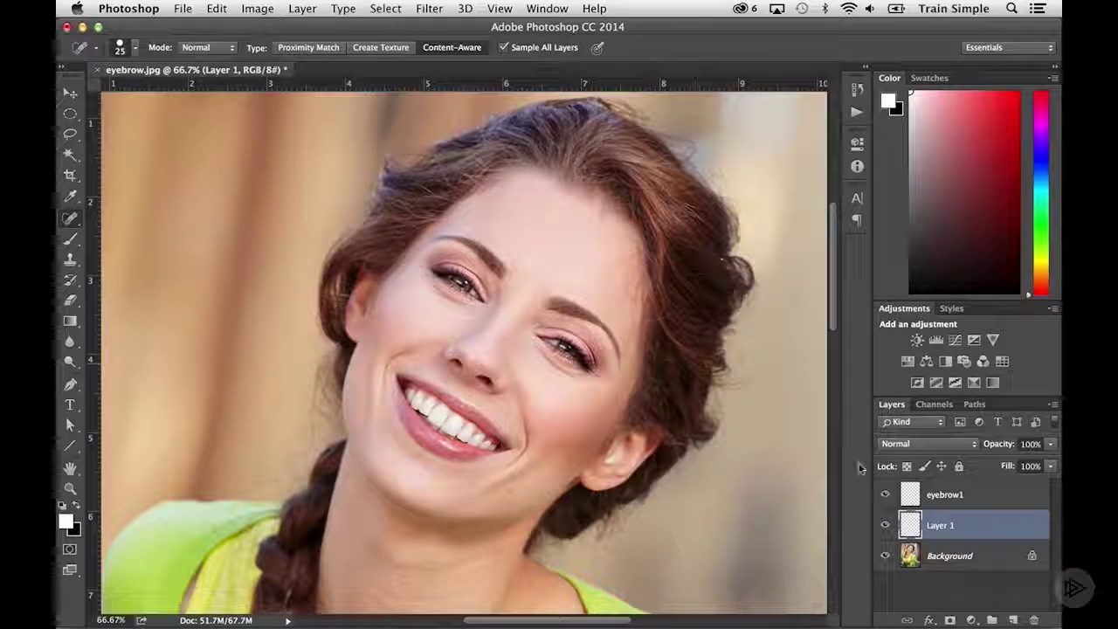
pyautogui.doubleClick(931, 525)
pyautogui.write('eyebrow2')
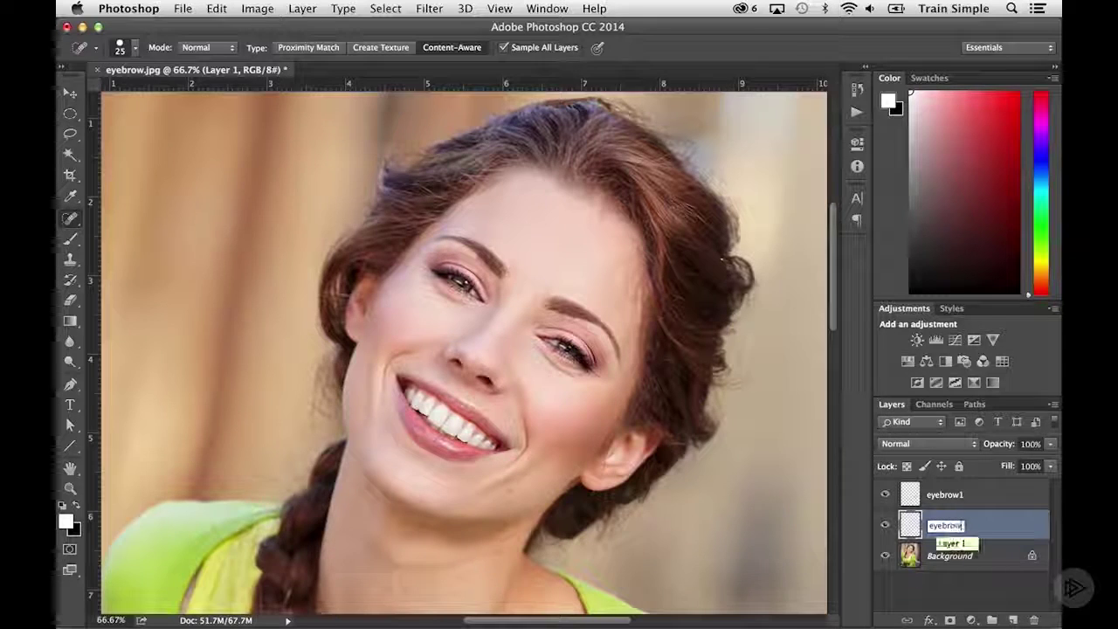
pyautogui.press('Return')
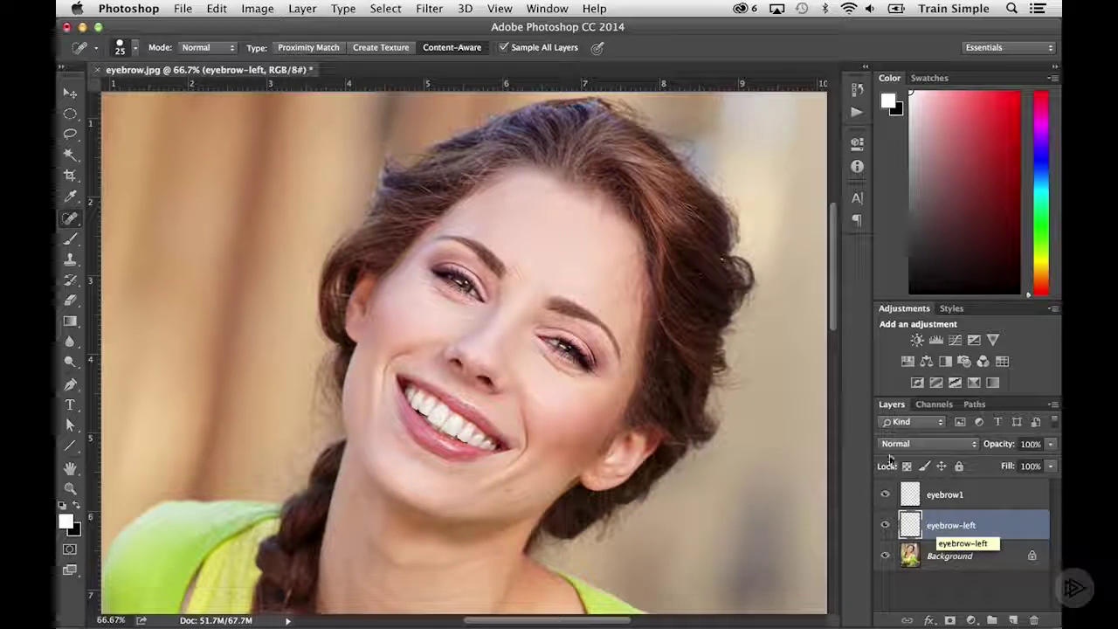
# On the eyebrow-left layer, heal the skin beside the inner end of the left-side eyebrow with a size 30 brush.
pyautogui.press(']')
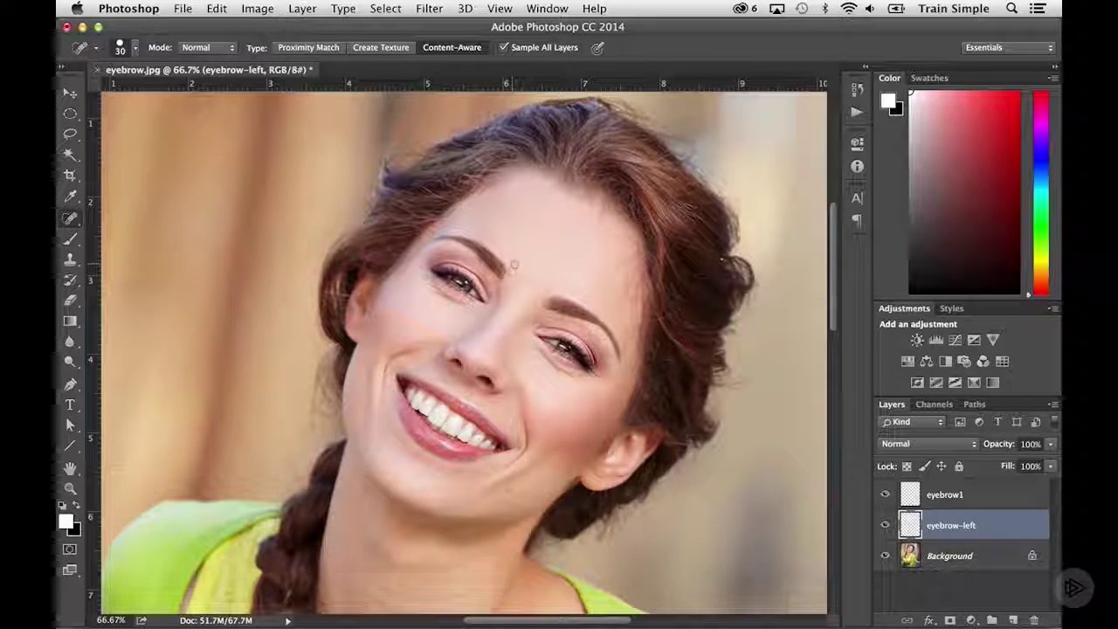
pyautogui.click(510, 261)
pyautogui.moveTo(510, 261)
pyautogui.mouseDown()
pyautogui.moveTo(492, 243)
pyautogui.moveTo(511, 266)
pyautogui.moveTo(501, 252)
pyautogui.mouseUp()
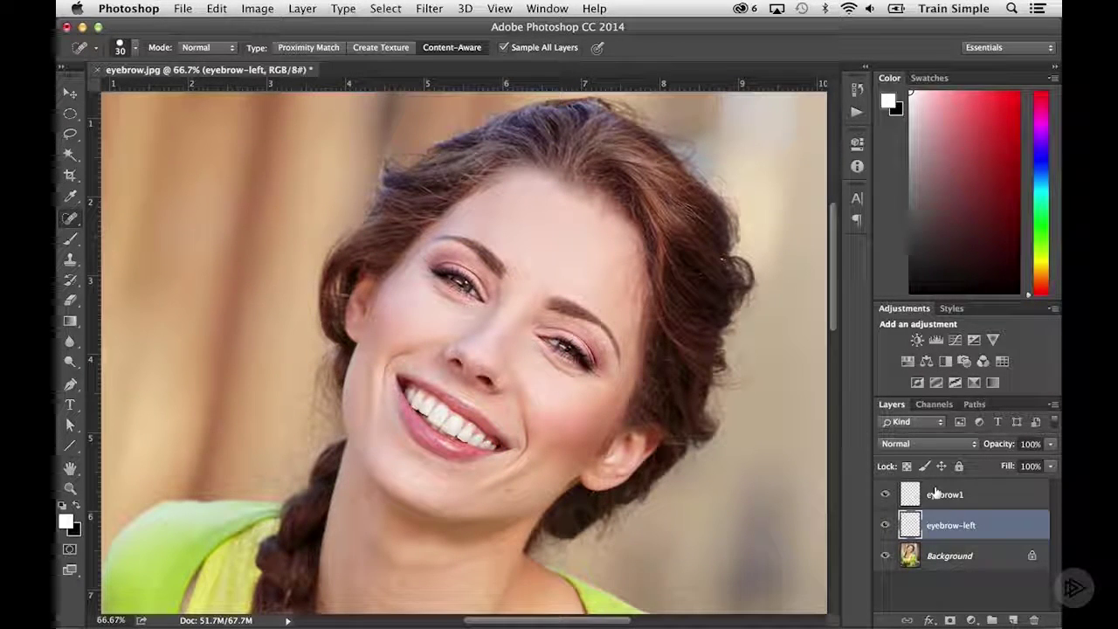
# On the eyebrow1 layer, heal the skin above the right-side eyebrow's inner end and toggle the layer's visibility to compare.
pyautogui.click(935, 494)
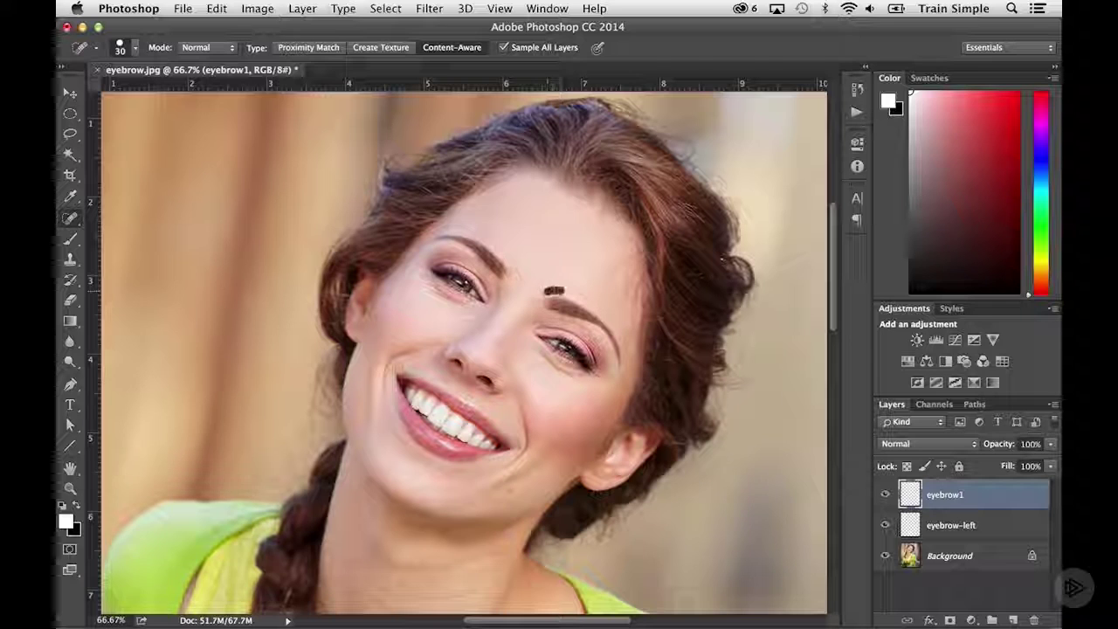
pyautogui.moveTo(562, 291); pyautogui.dragTo(579, 293)
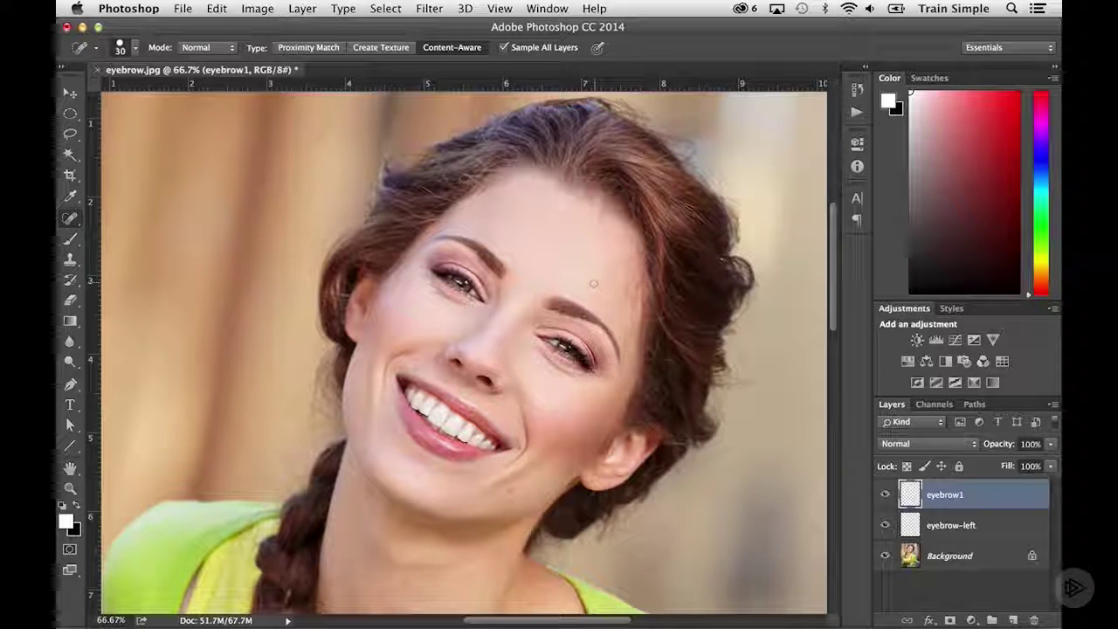
pyautogui.click(884, 494)
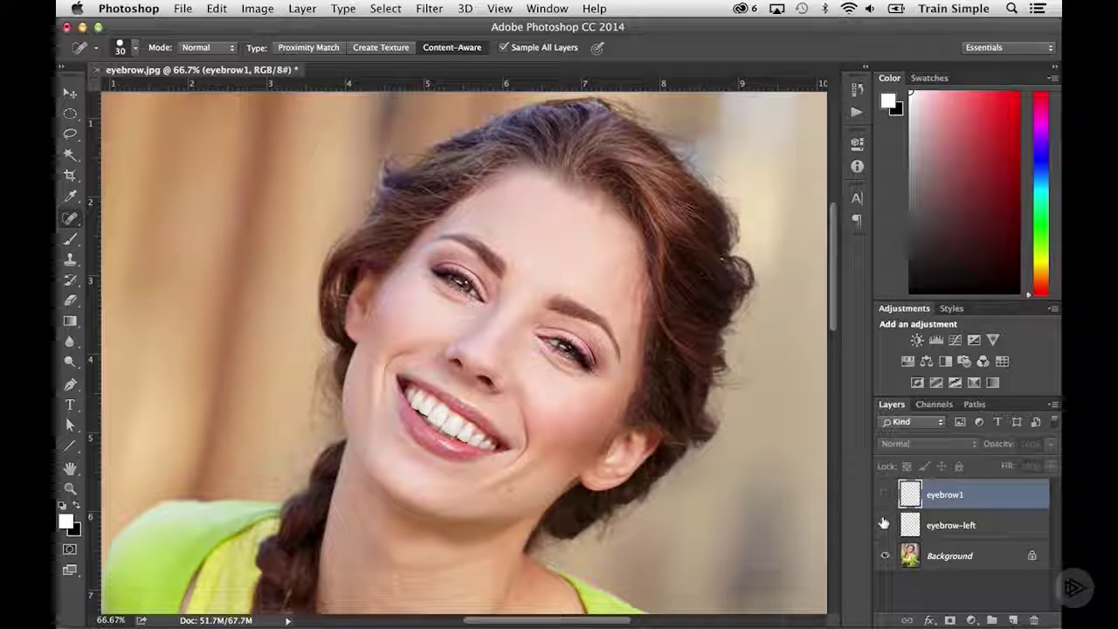
pyautogui.click(884, 494)
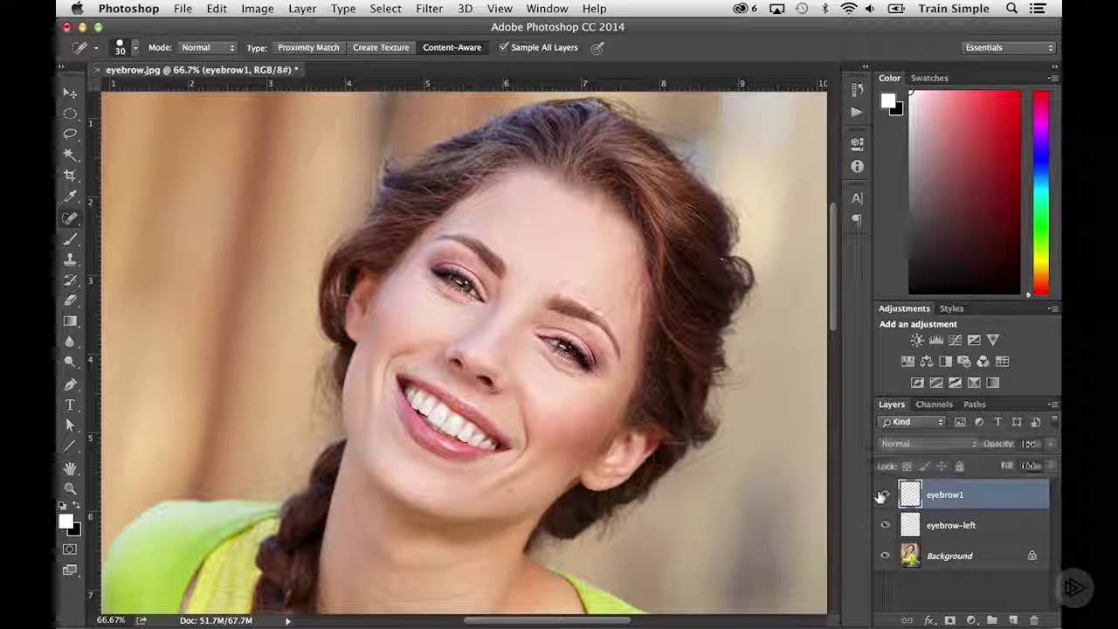